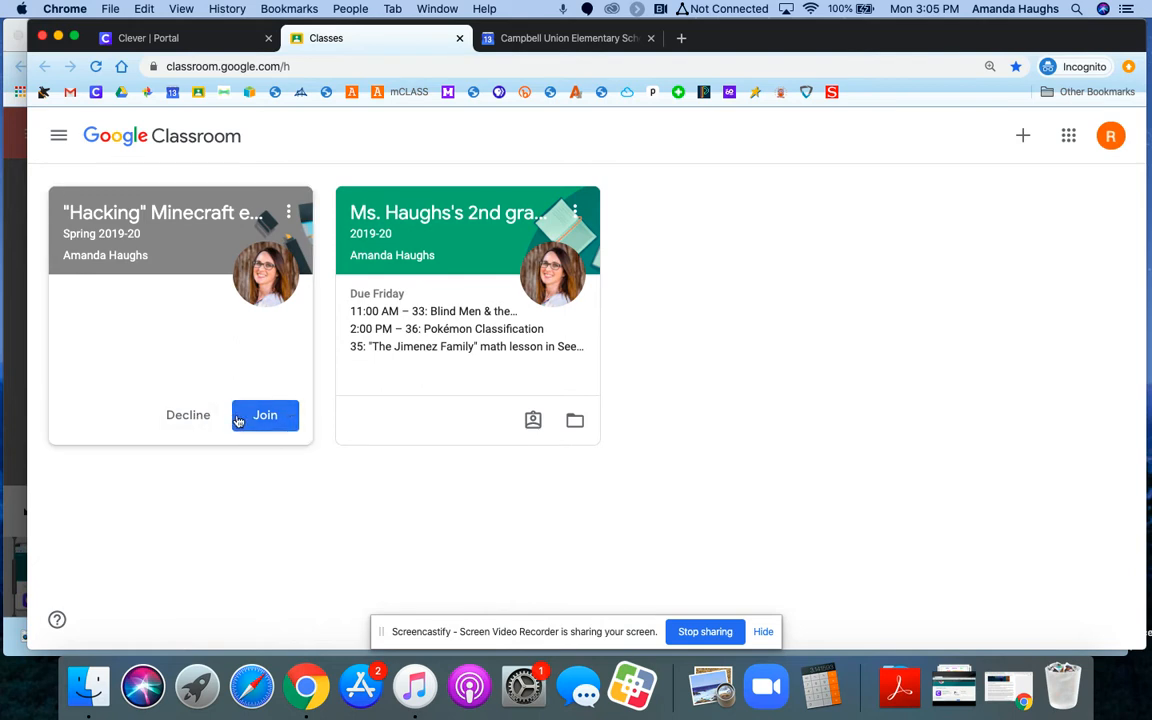
Step: Open the form for joining a class with a class code, and cancel it without joining
click(1034, 147)
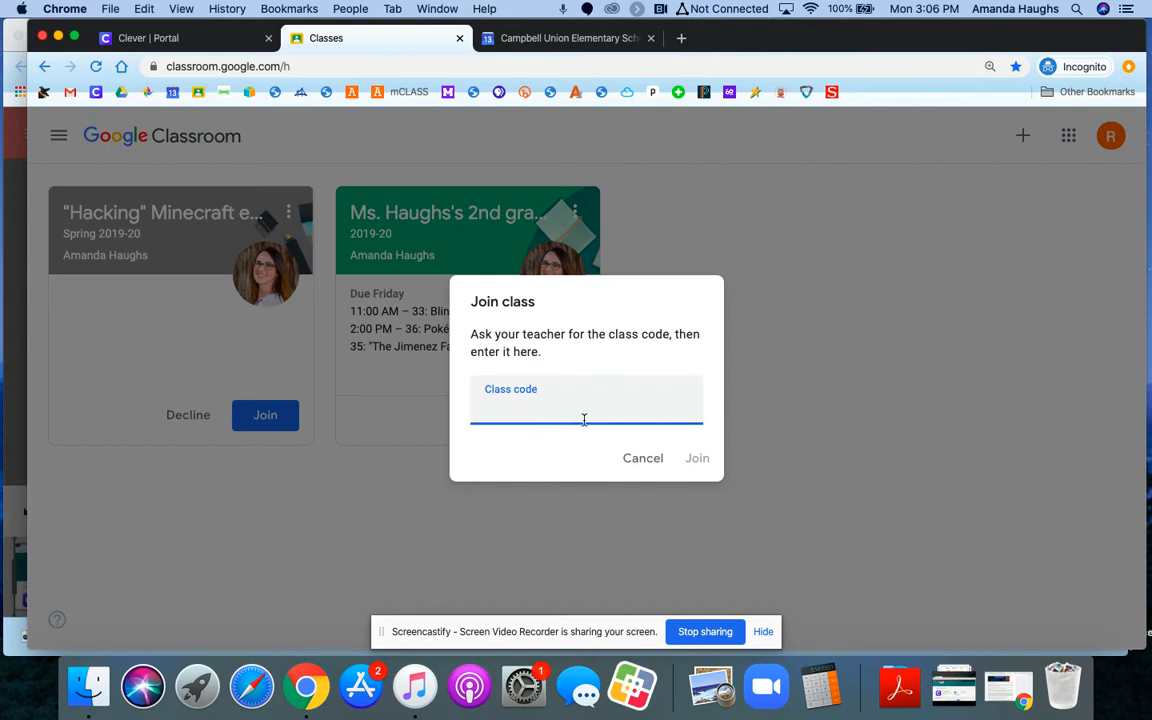
click(647, 465)
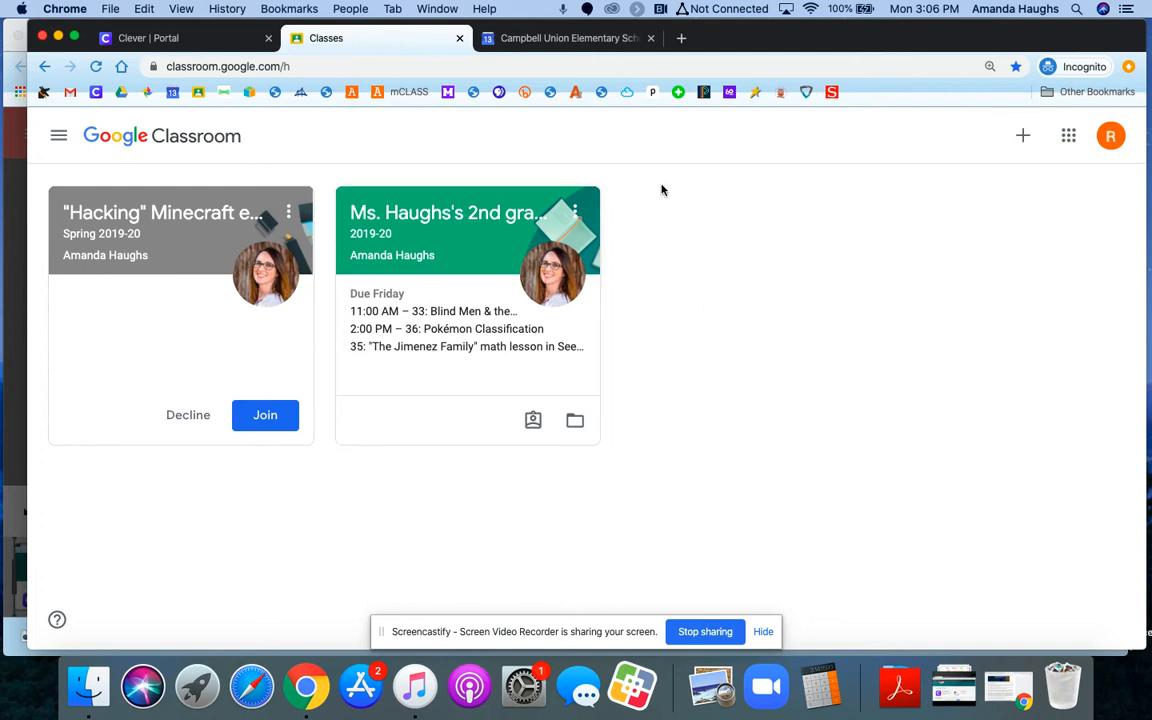
Step: Open the 2nd grade homeroom class and look through its stream down to the older March posts
click(471, 221)
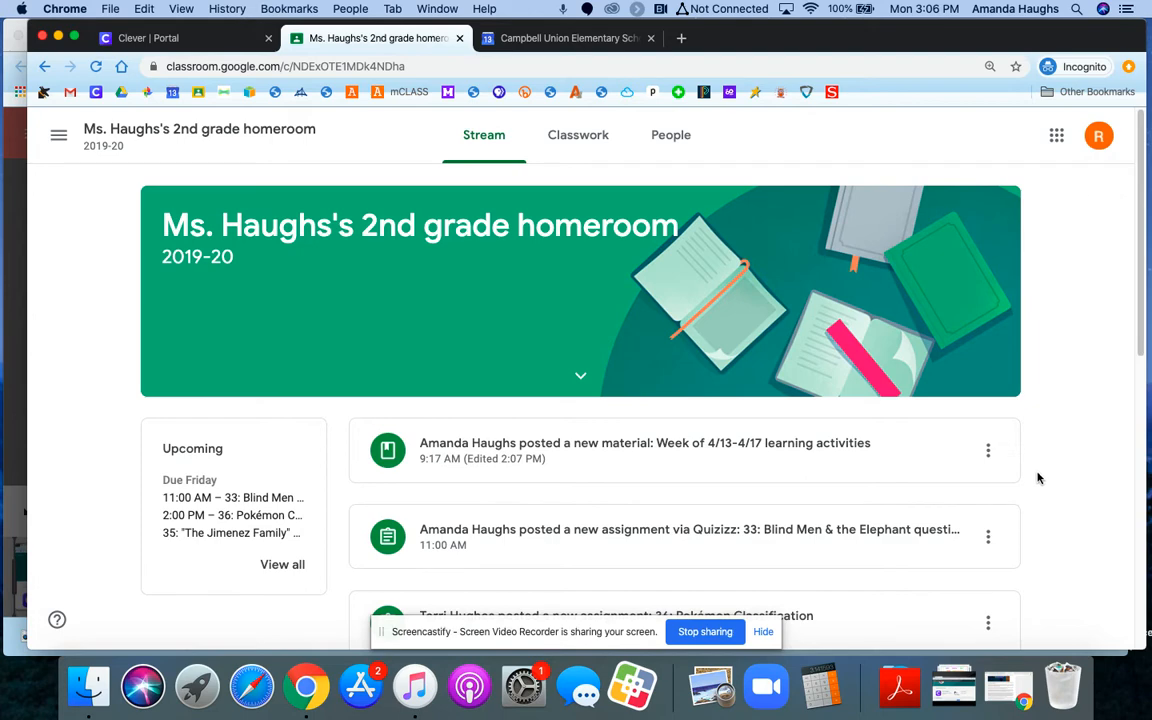
scroll(1040, 490, down, 3)
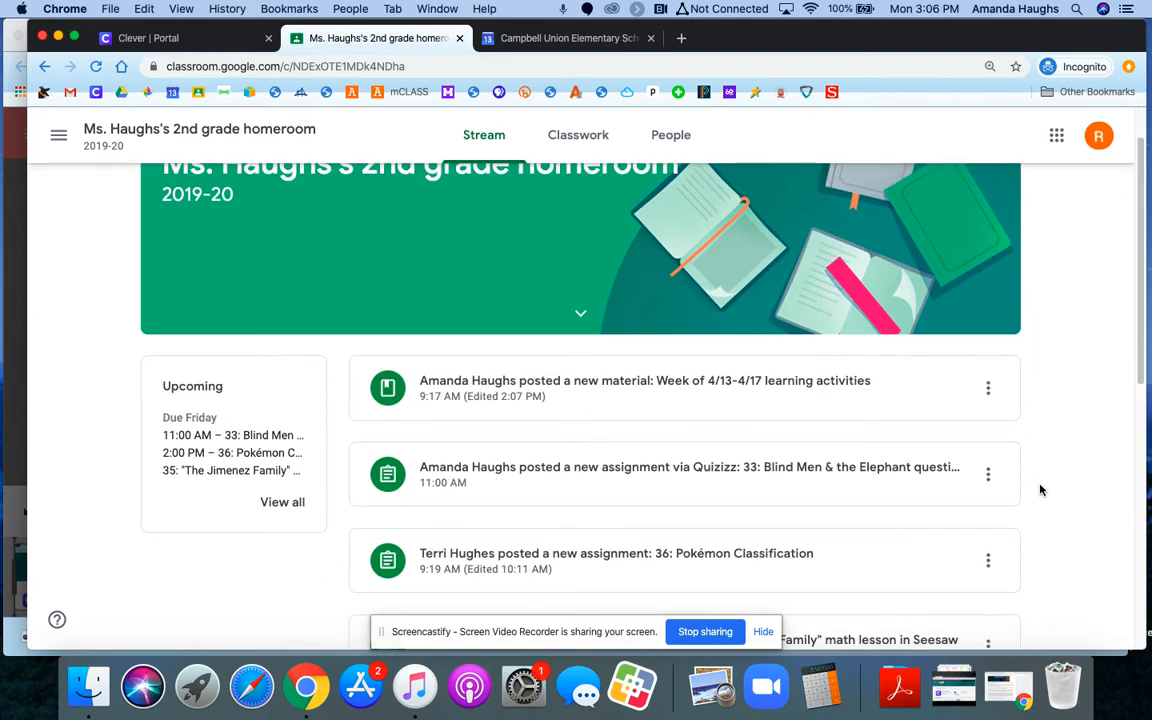
scroll(1040, 491, down, 4)
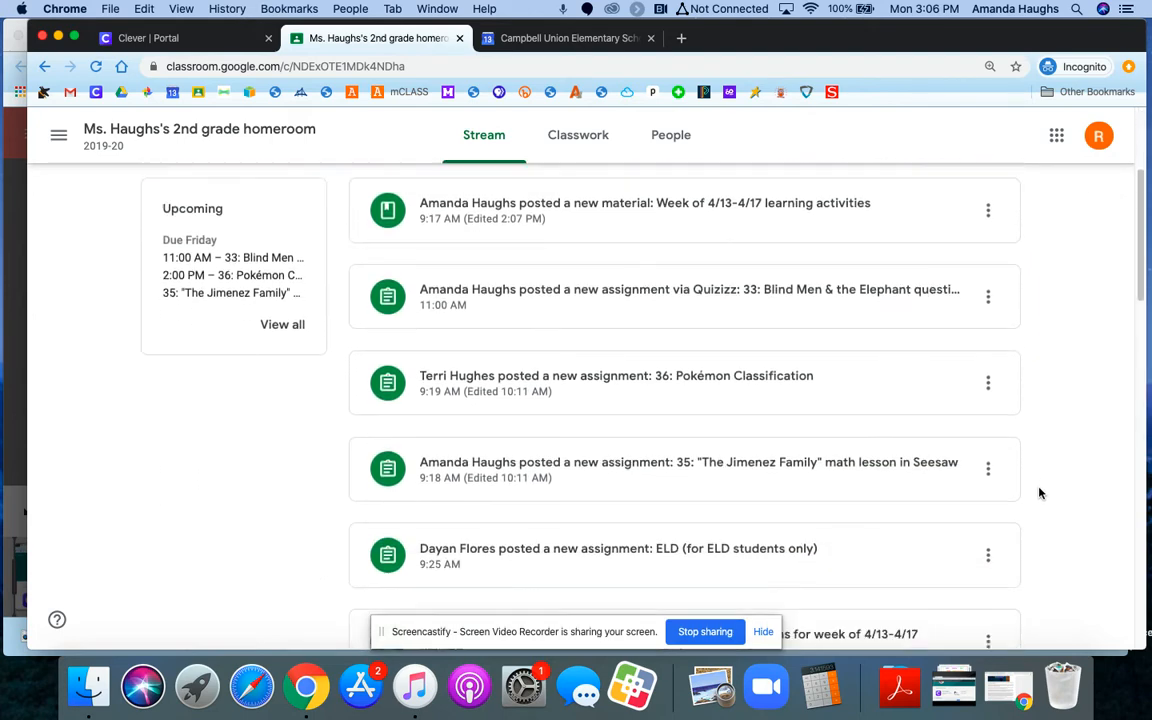
scroll(1040, 494, down, 8)
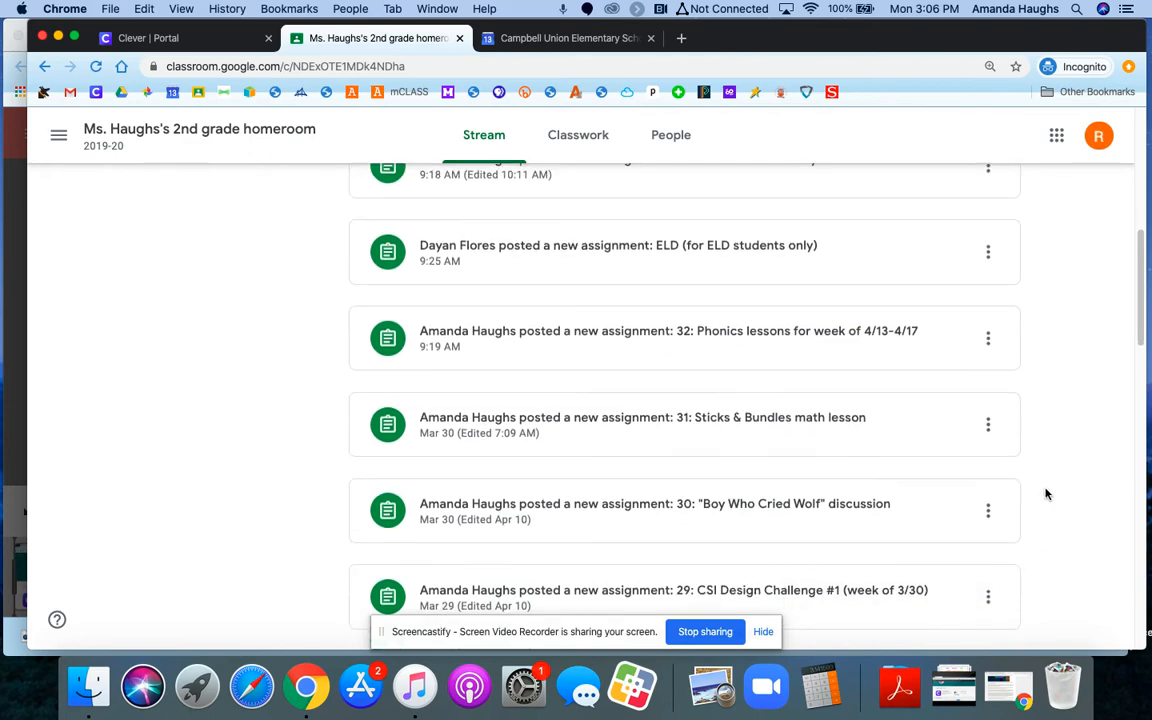
scroll(1056, 502, down, 20)
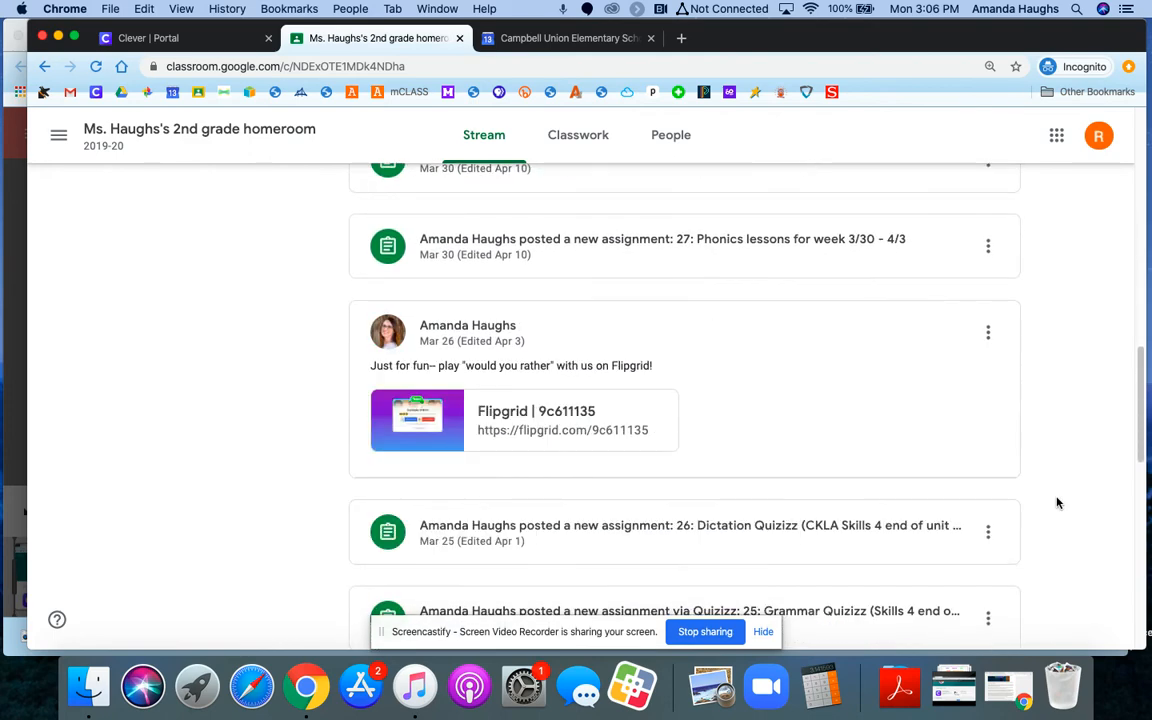
scroll(1060, 503, up, 20)
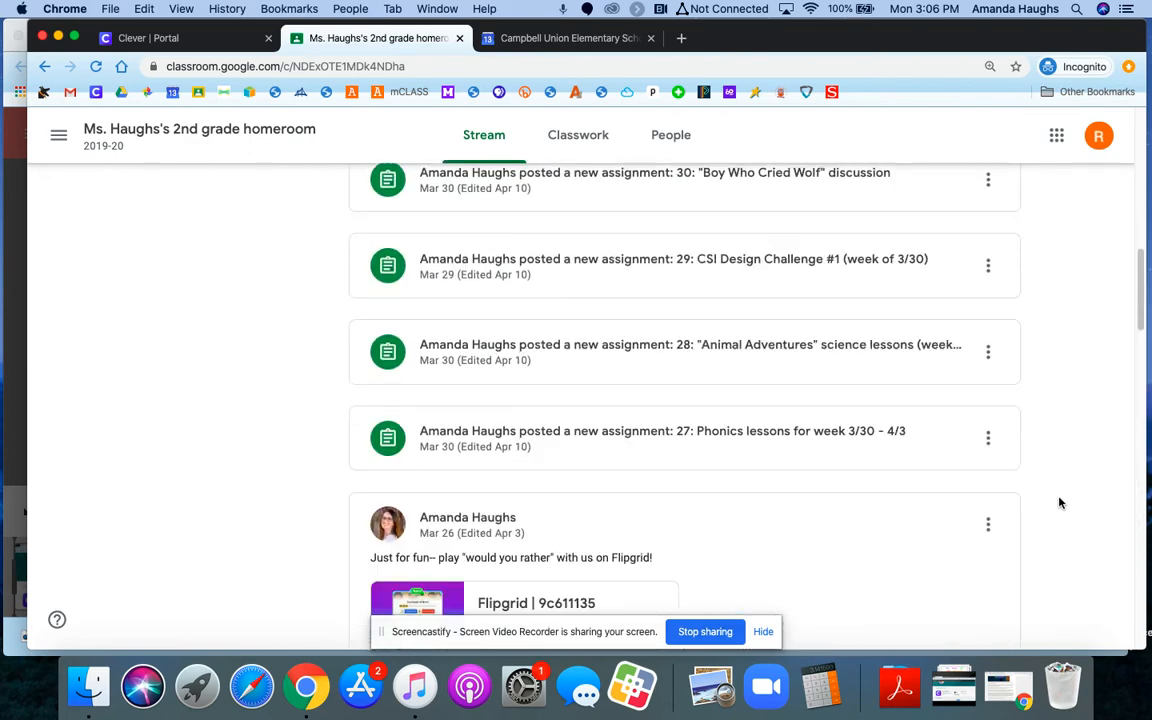
scroll(1060, 503, up, 5)
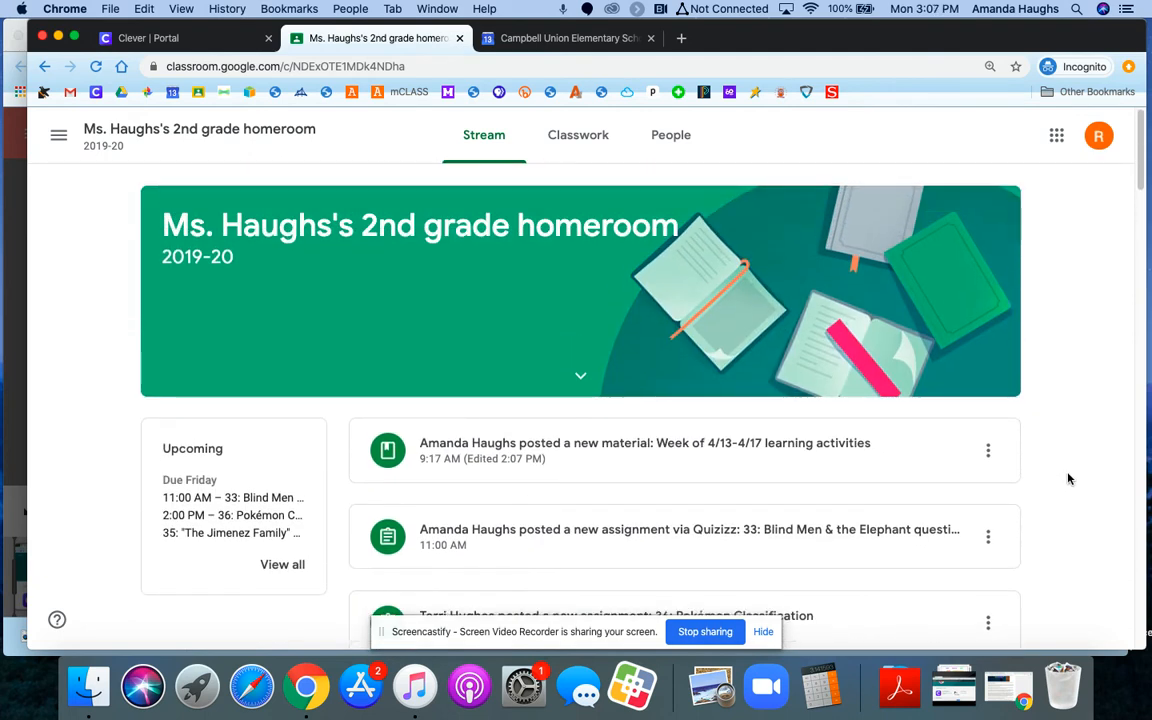
Step: Examine the newest assignment and material posts in the class stream, along with the upcoming work due
scroll(1035, 492, down, 2)
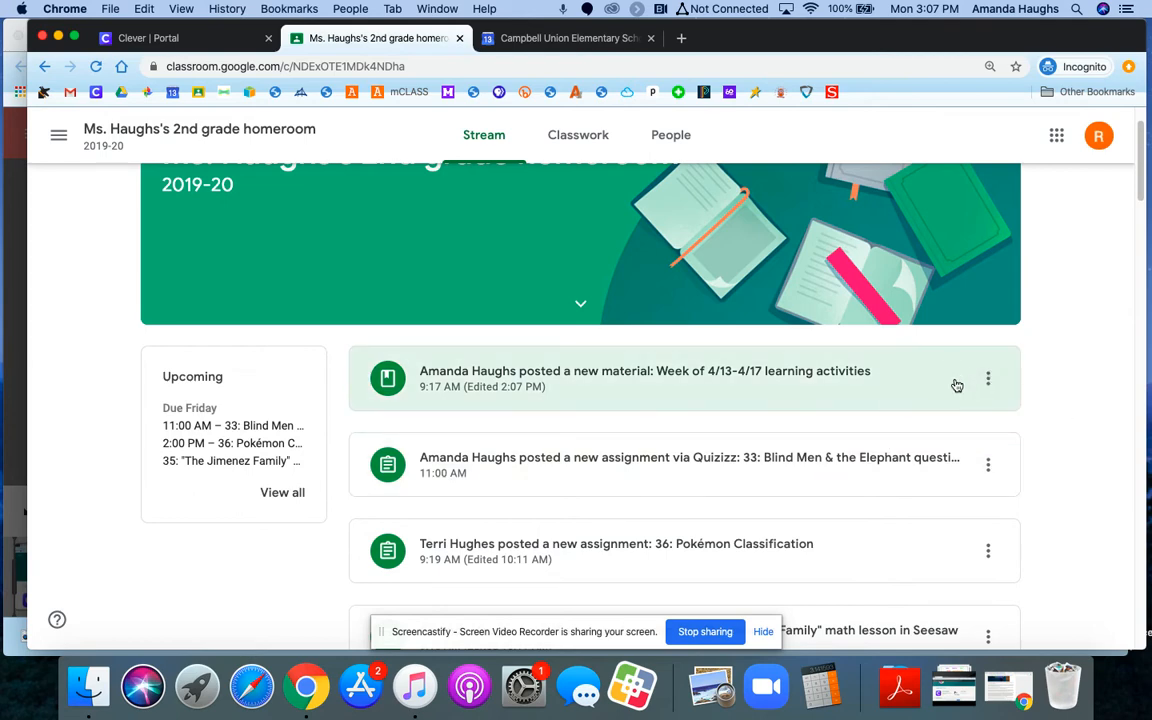
scroll(1044, 512, down, 6)
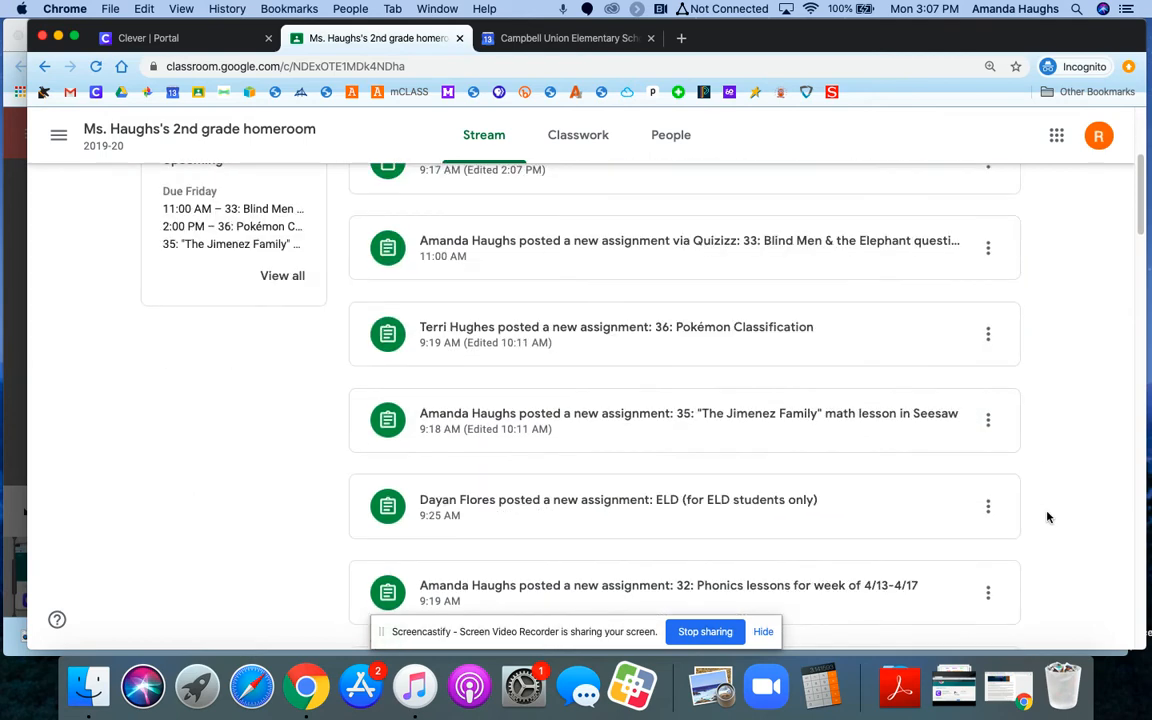
scroll(1048, 517, down, 6)
scroll(1046, 517, up, 6)
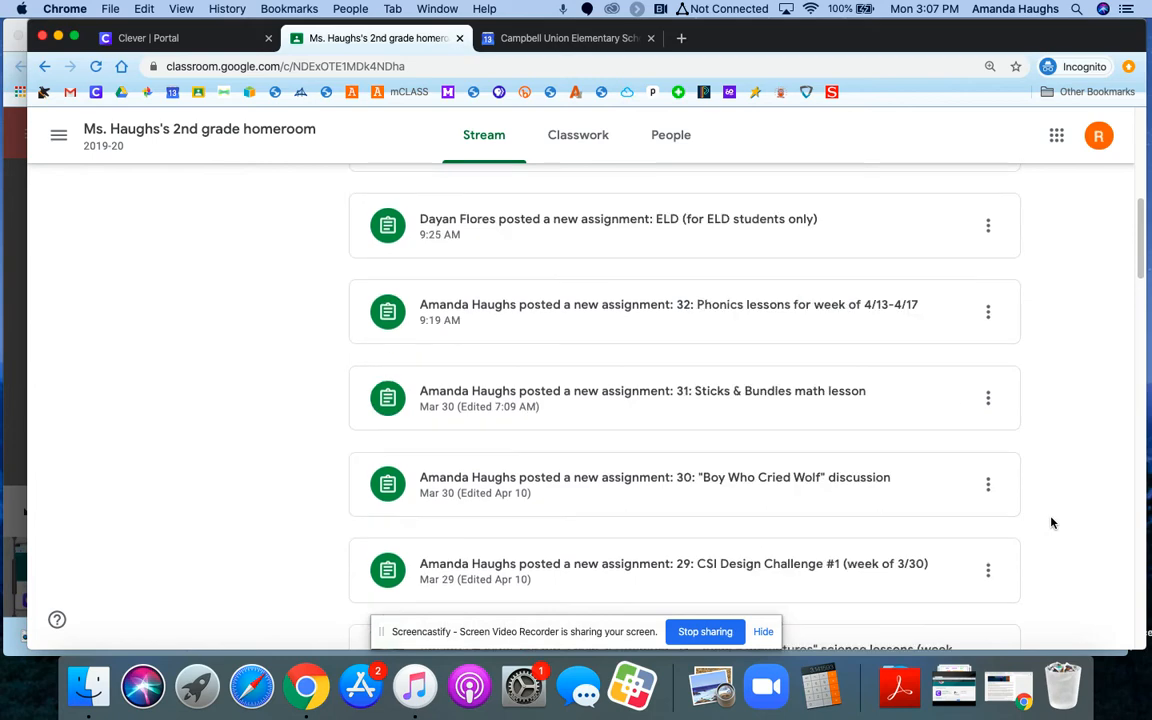
scroll(1050, 522, up, 5)
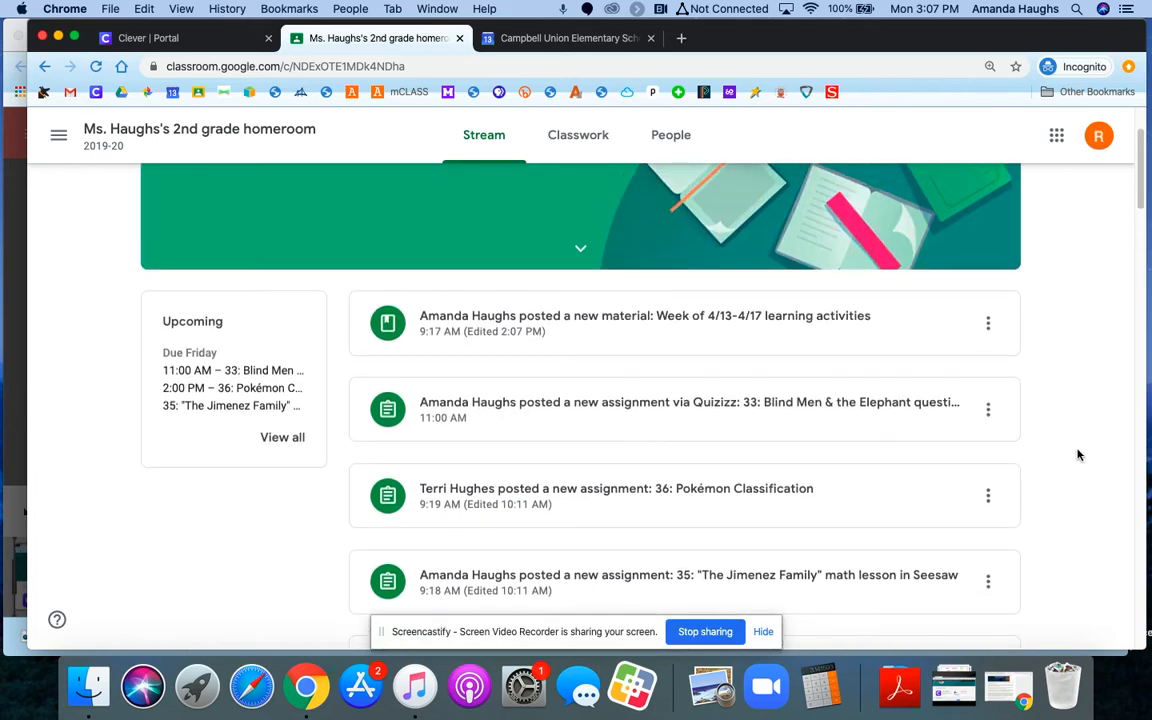
scroll(1076, 460, down, 2)
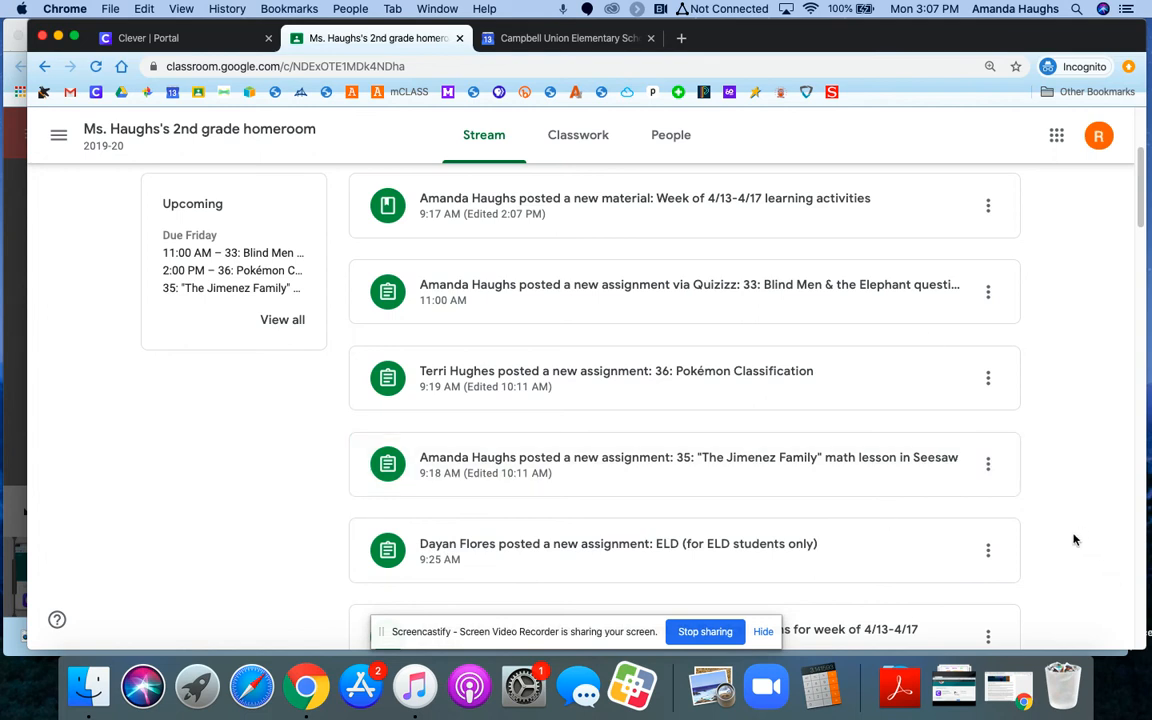
scroll(1074, 540, down, 2)
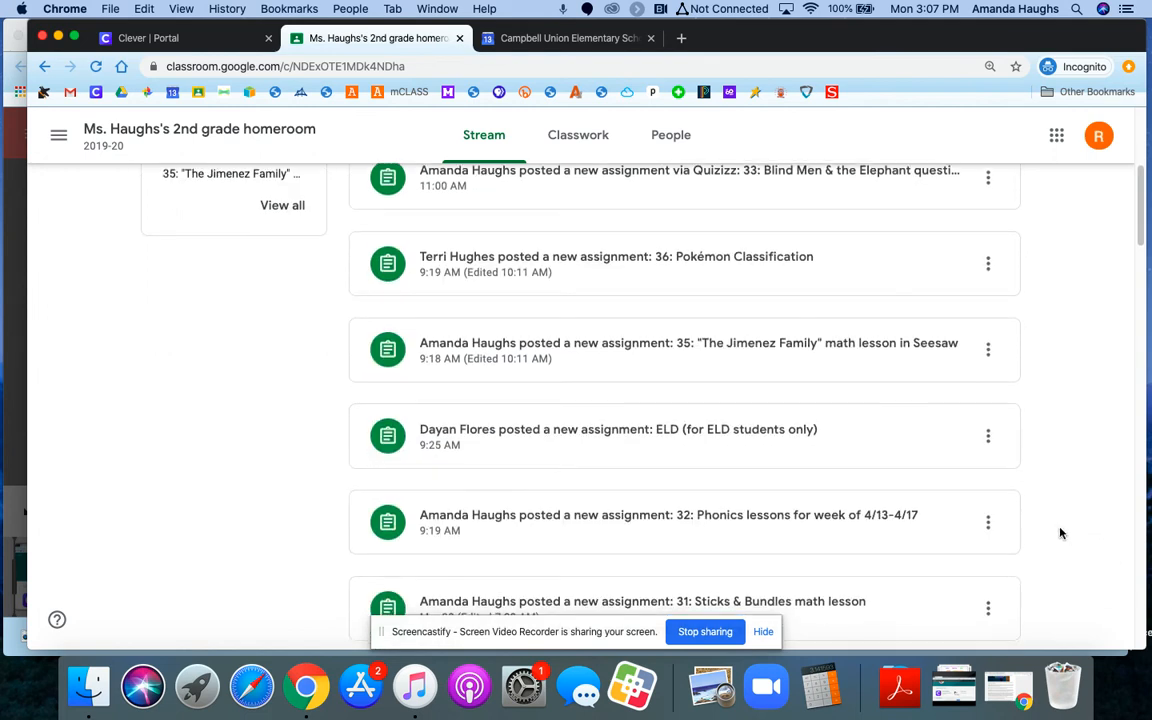
scroll(1061, 533, down, 1)
scroll(1061, 533, up, 7)
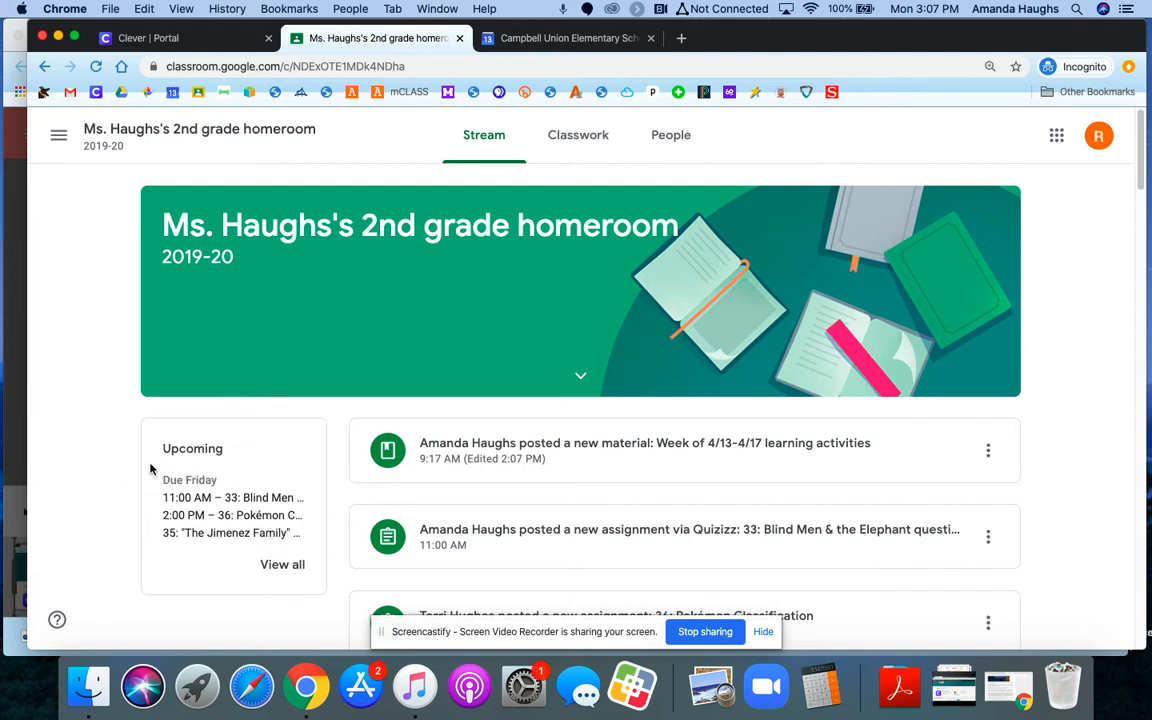
scroll(149, 486, down, 2)
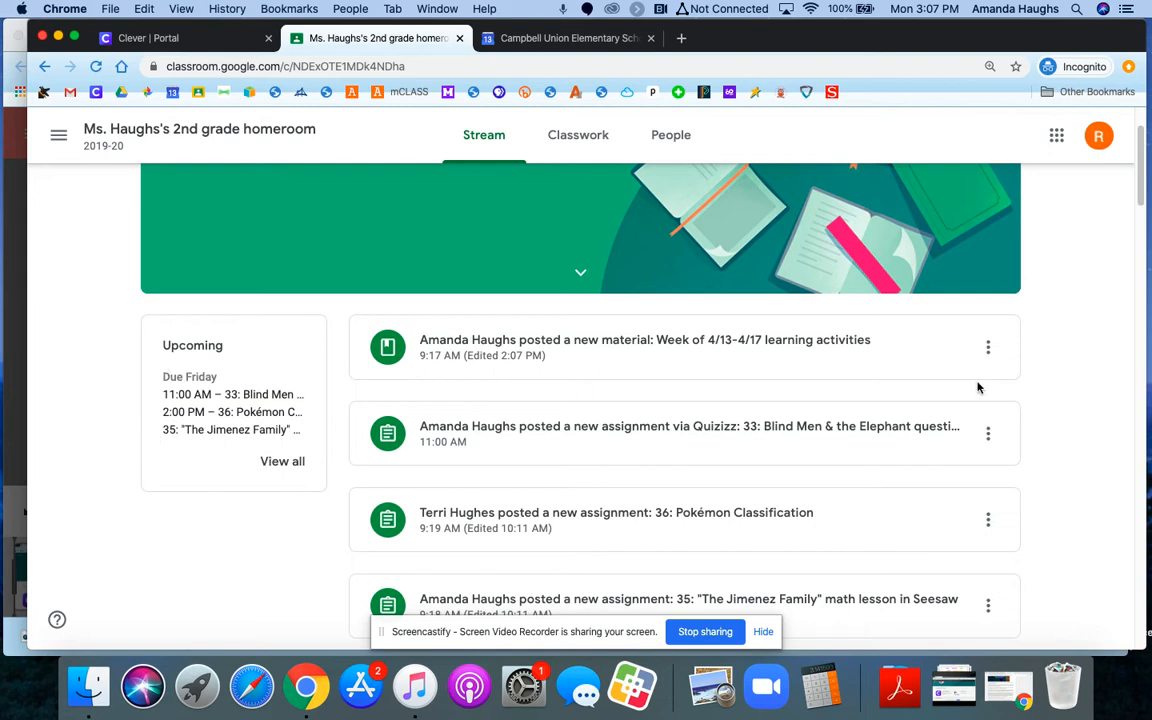
scroll(1030, 447, up, 2)
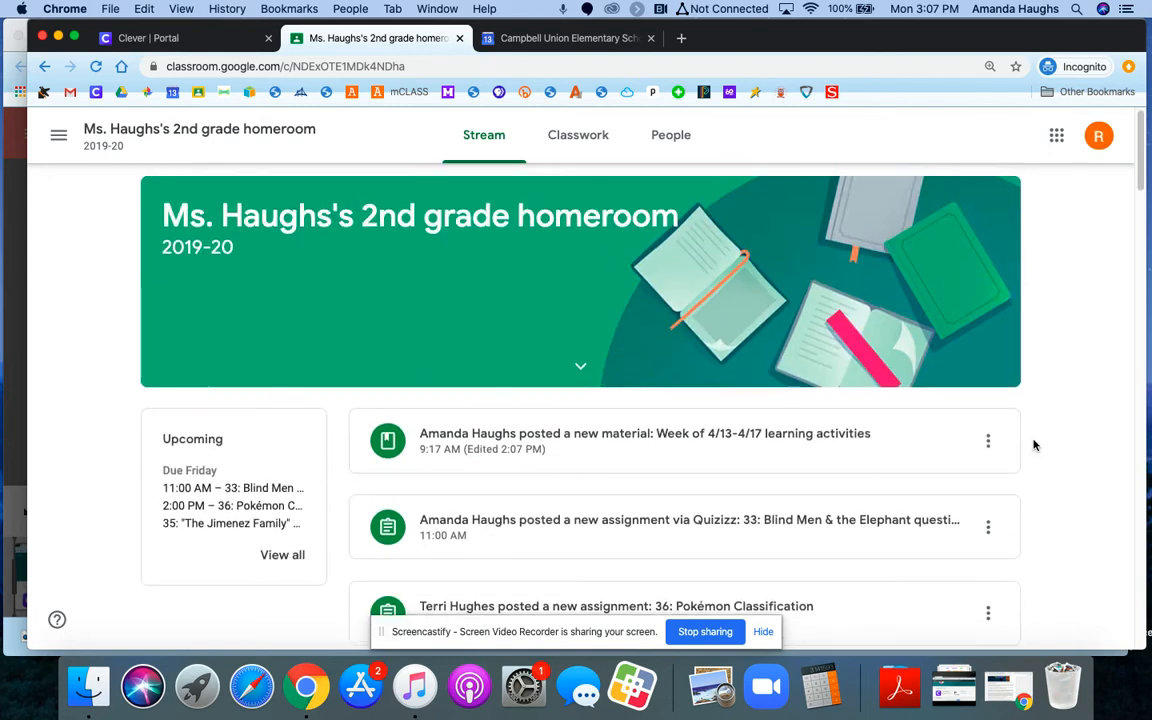
Step: Open the class's Classwork page and look through the assignments grouped by topic
click(616, 158)
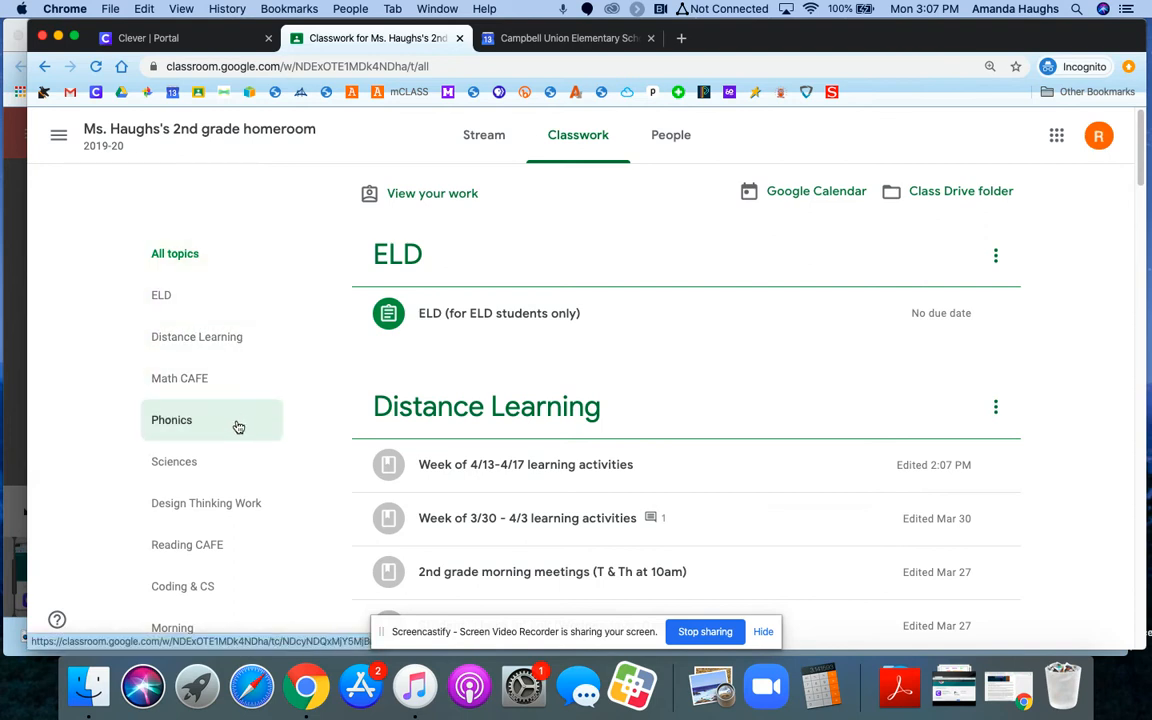
scroll(1079, 477, down, 5)
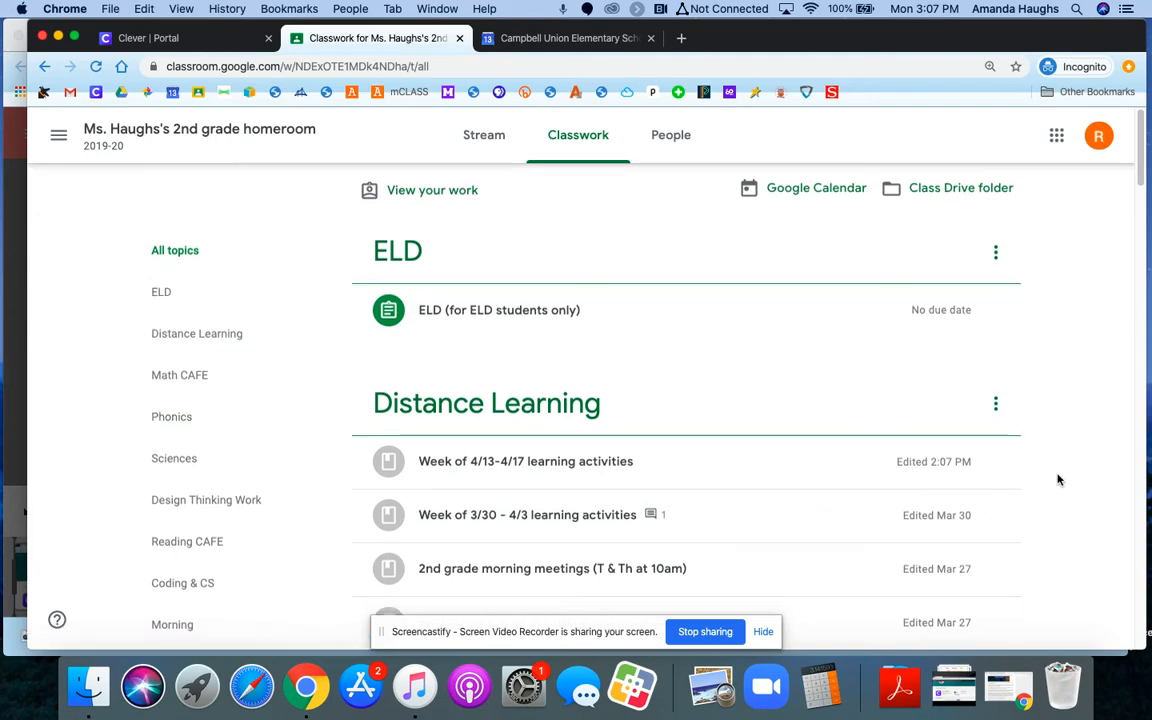
scroll(1078, 488, down, 5)
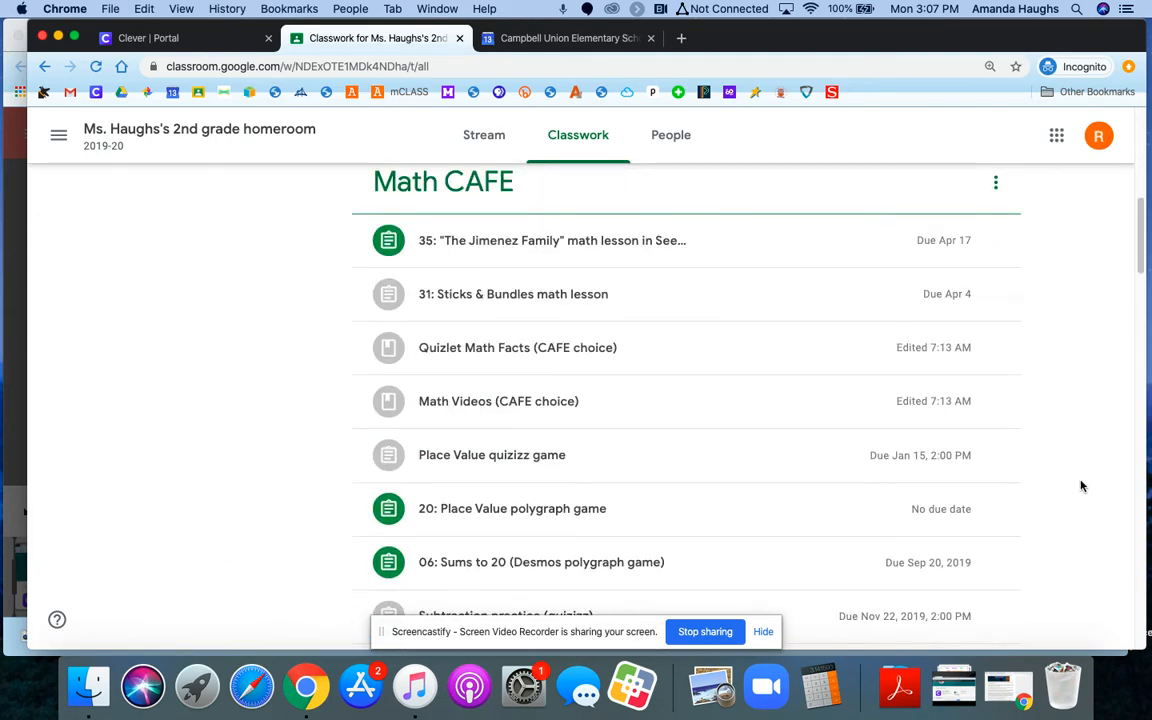
scroll(1085, 497, down, 3)
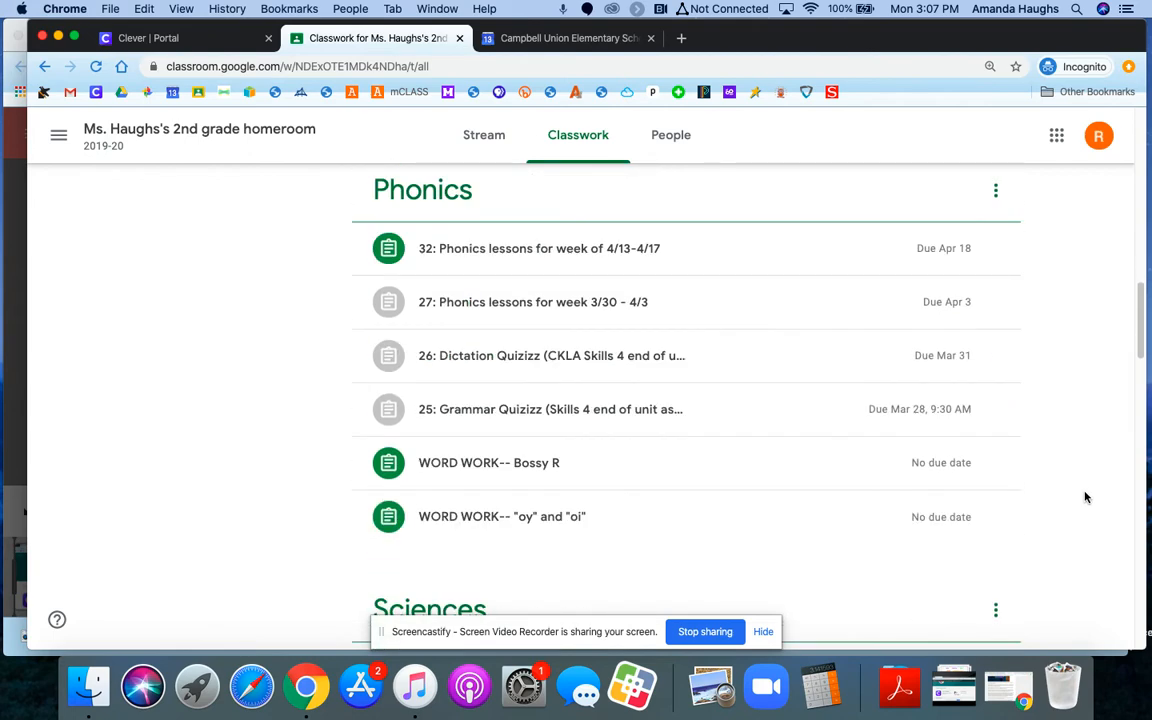
scroll(1085, 497, up, 15)
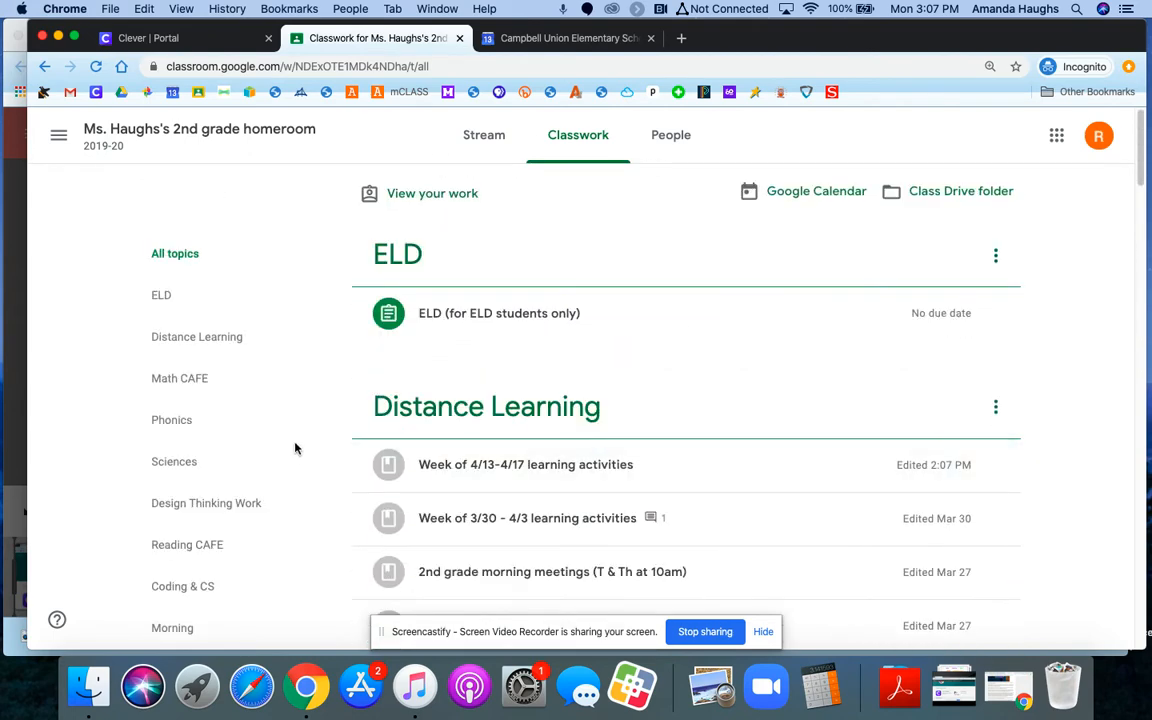
Step: Show only the Math CAFE topic, expand assignment 35 "The Jimenez Family", and look through the topic's posts
click(229, 381)
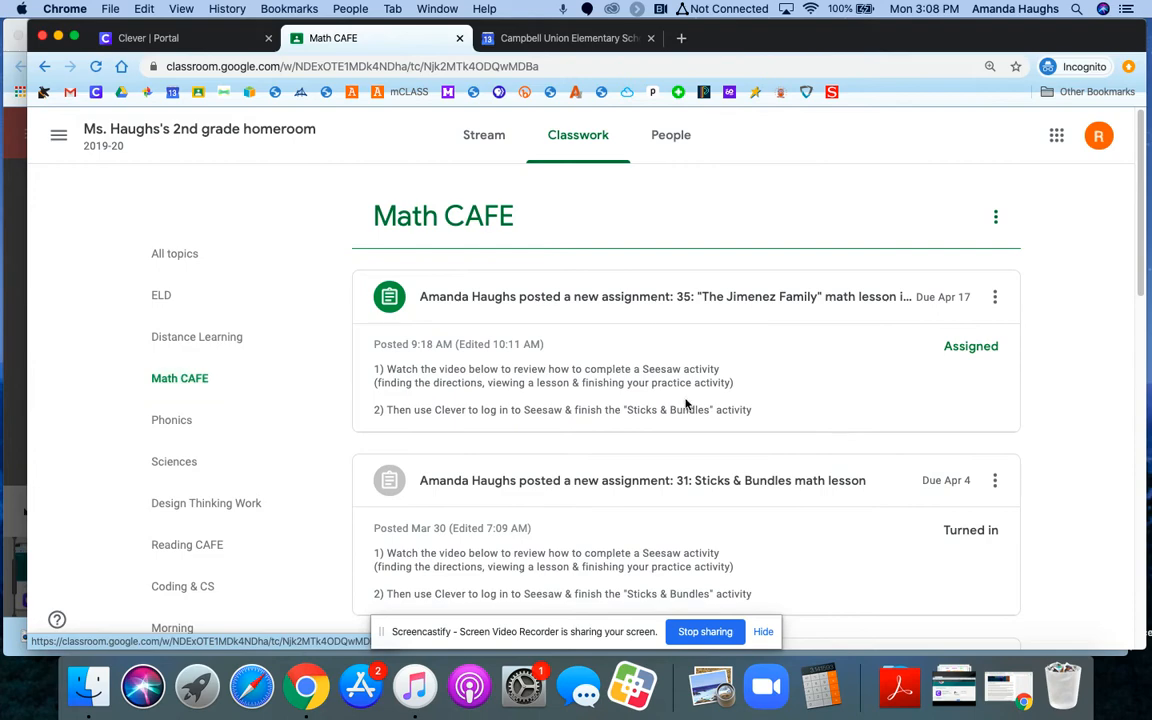
click(686, 404)
scroll(1075, 527, down, 1)
scroll(1075, 527, down, 5)
scroll(1076, 527, down, 7)
scroll(1078, 530, up, 12)
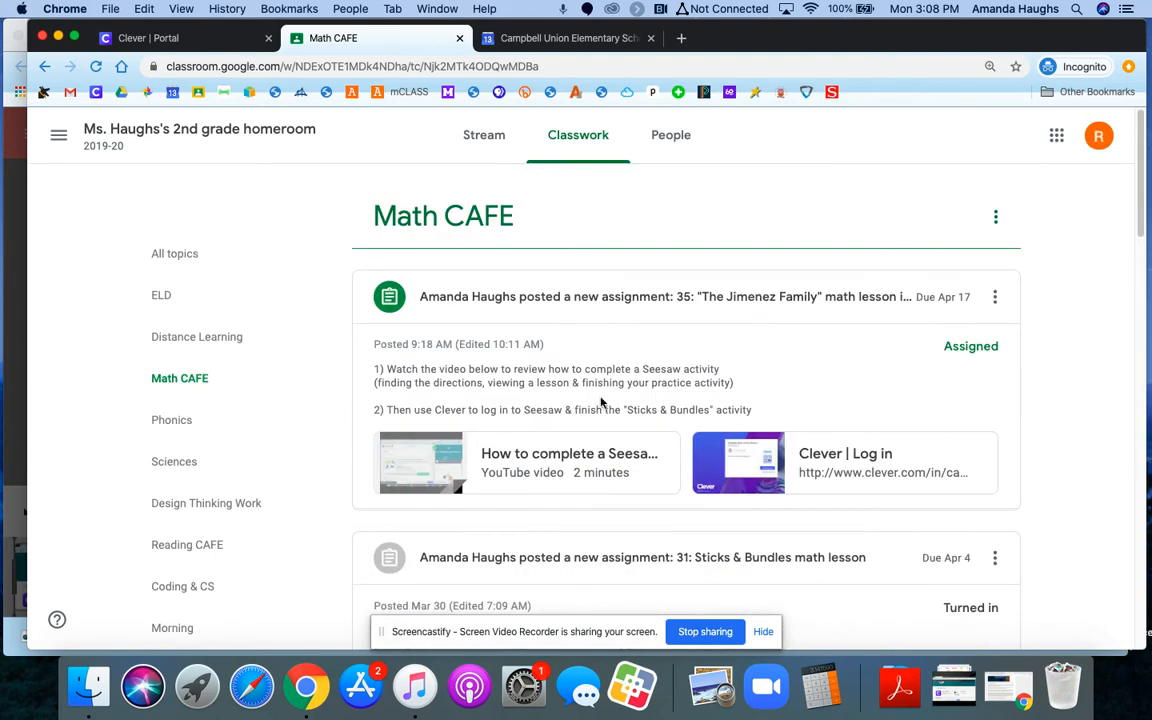
Step: Show the classwork for all topics again and look over the list
click(213, 256)
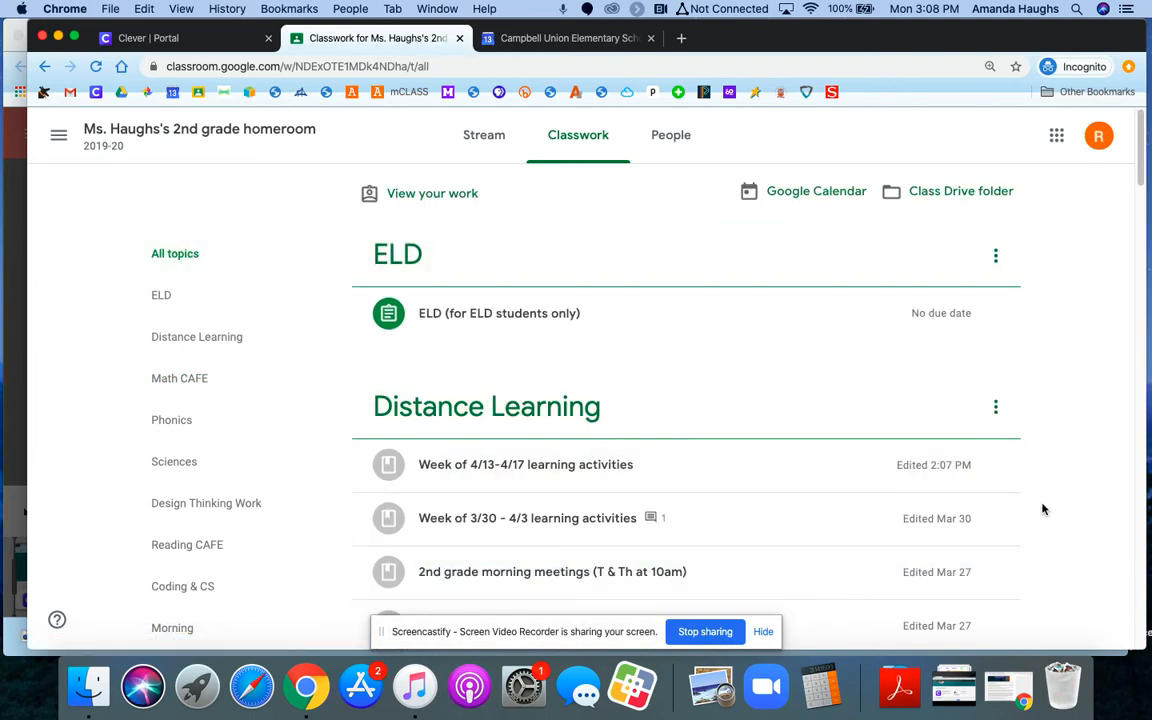
scroll(1042, 510, down, 8)
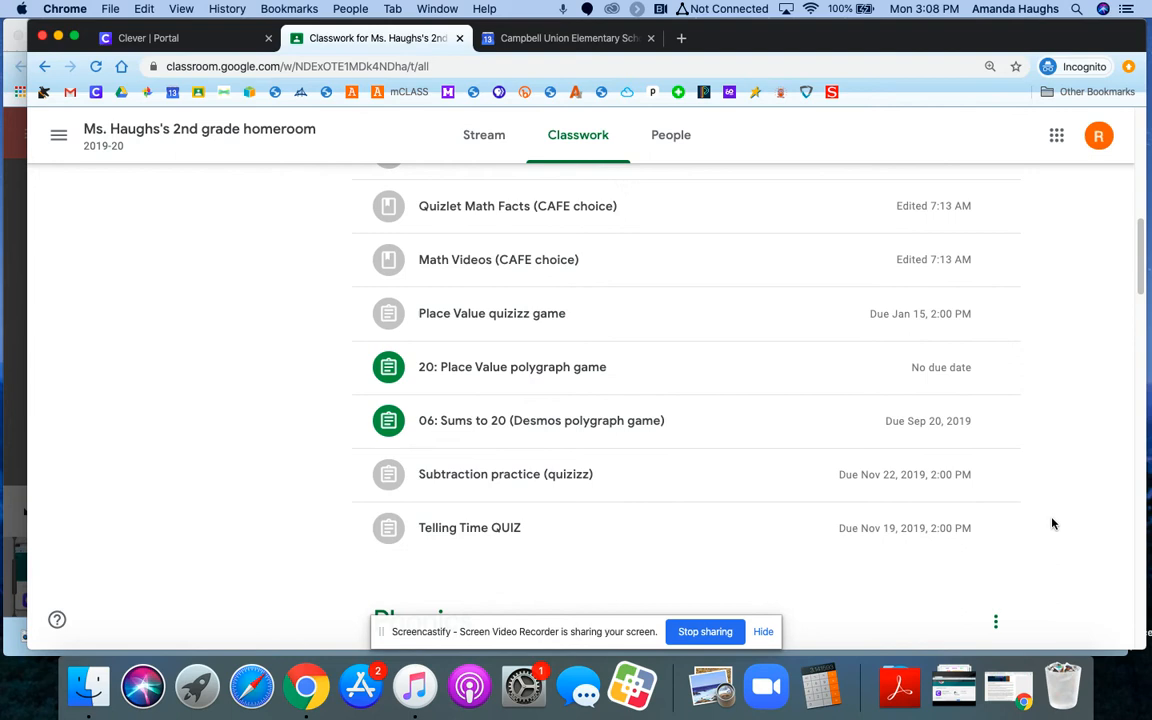
scroll(1052, 523, up, 15)
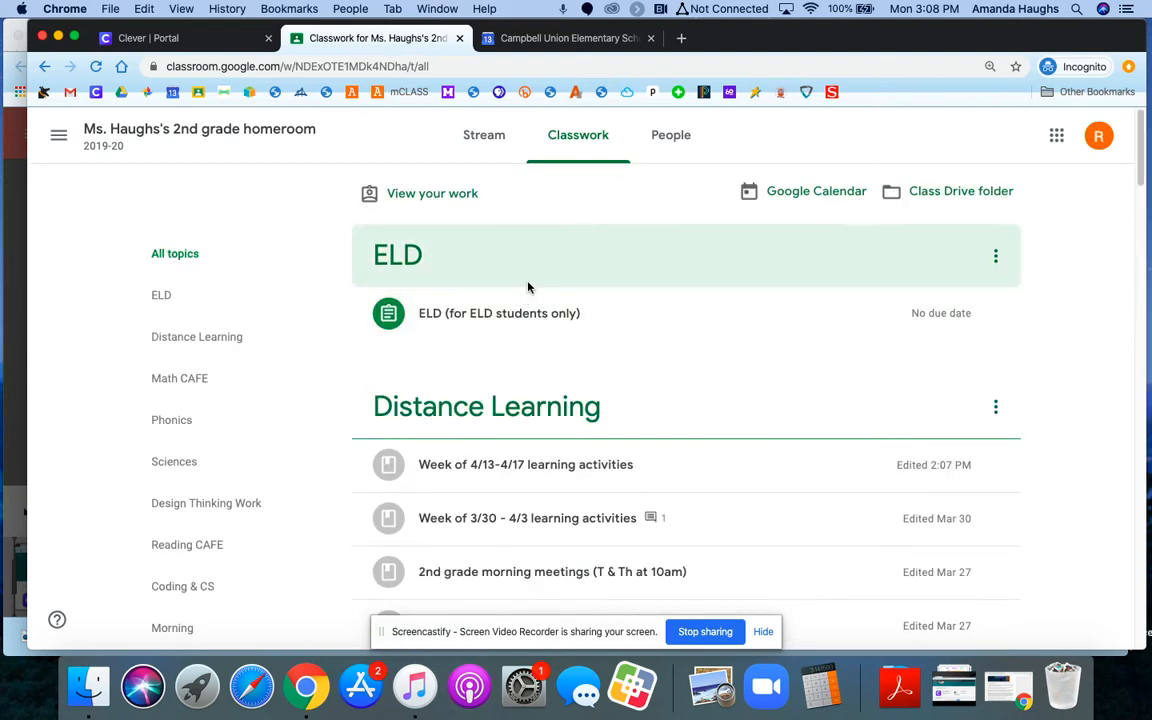
Step: Open the student's own work overview for the class and examine the due date and status of each assignment
click(436, 200)
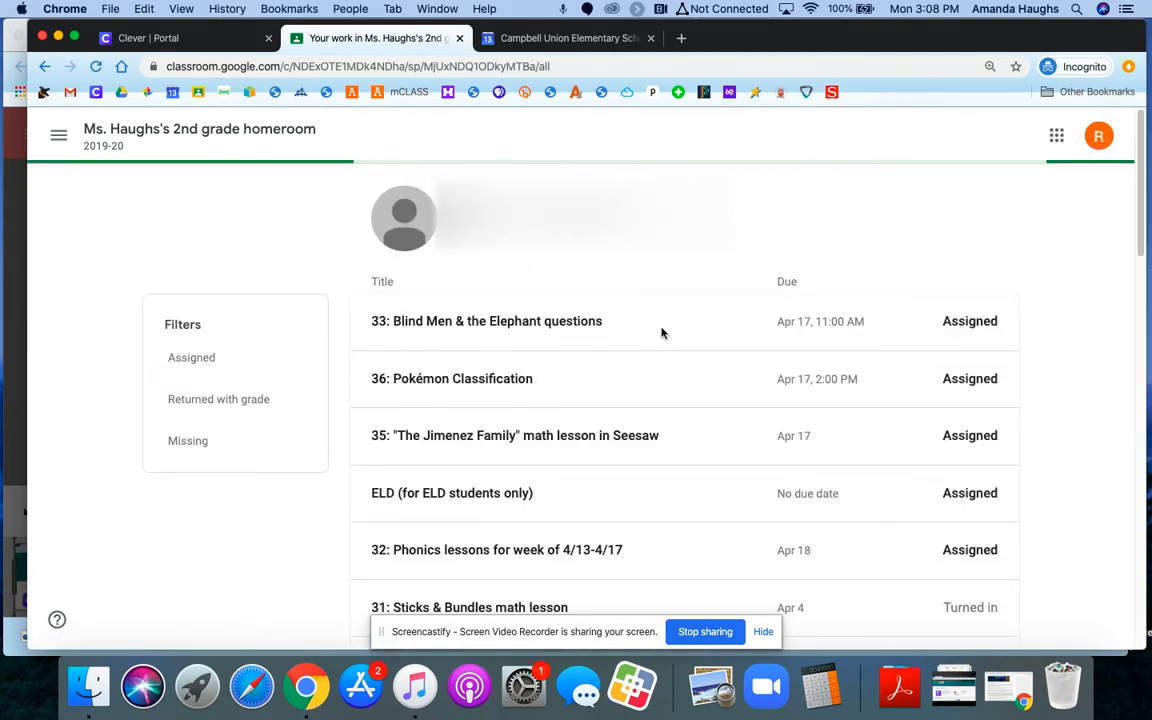
scroll(1046, 450, down, 3)
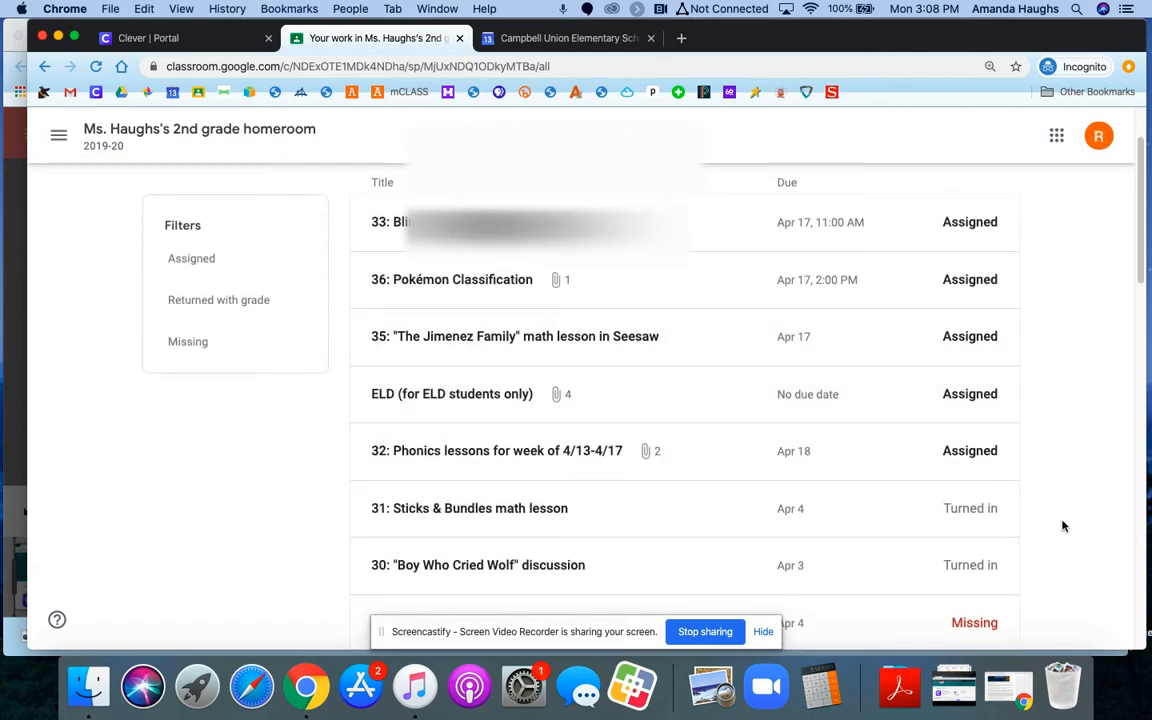
scroll(1064, 530, down, 4)
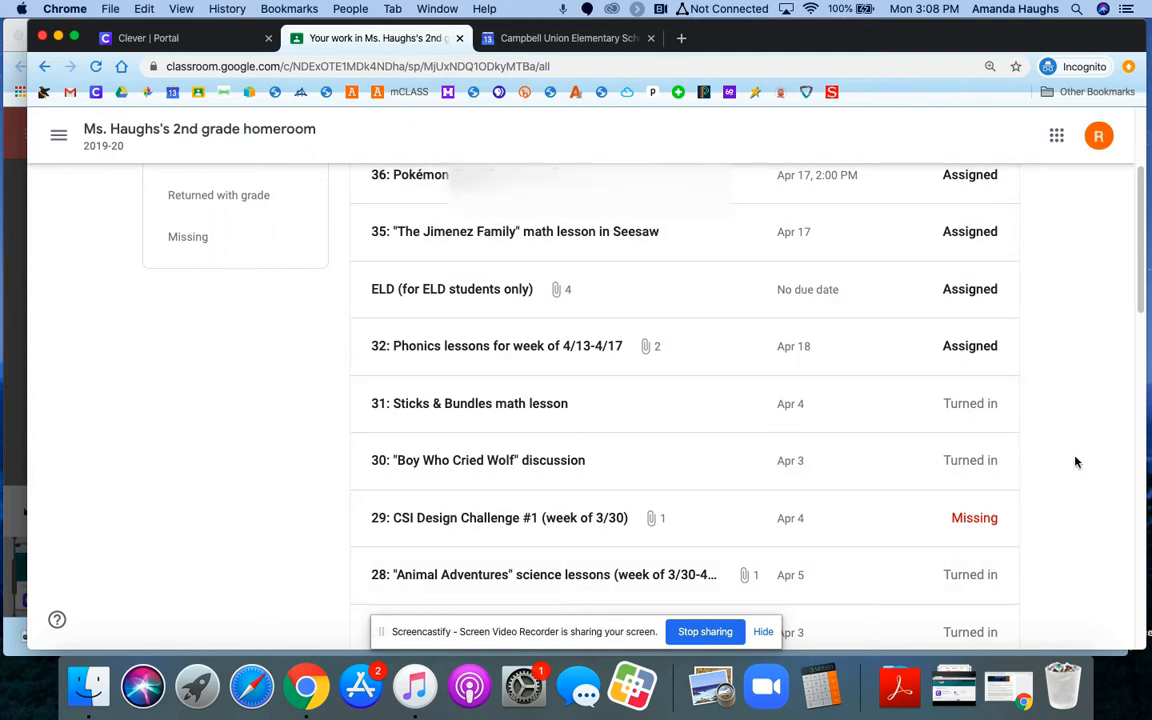
scroll(1117, 394, up, 3)
scroll(1105, 392, up, 5)
scroll(967, 320, down, 5)
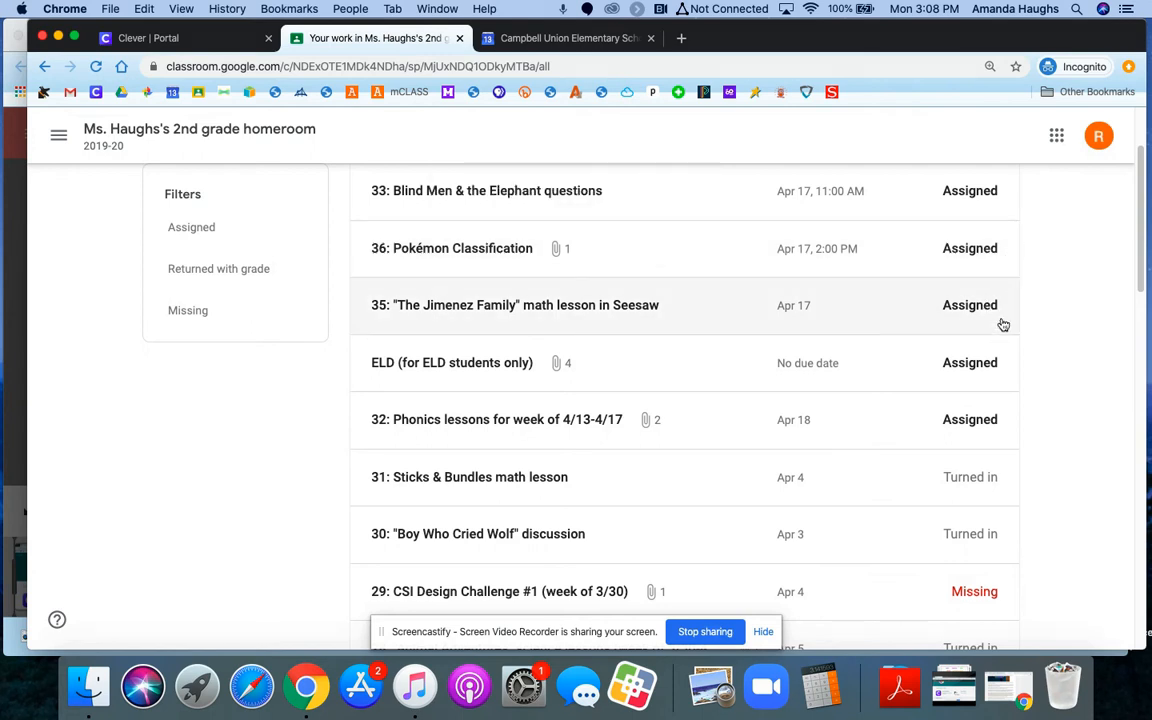
scroll(1062, 420, down, 4)
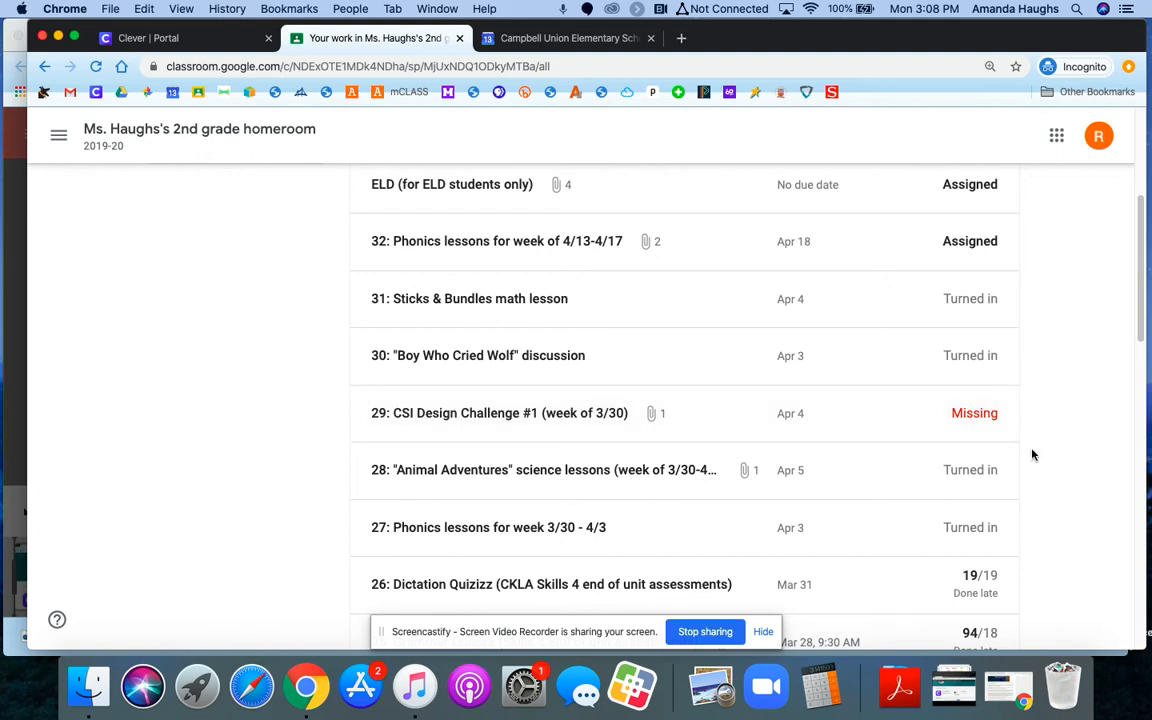
scroll(1036, 456, up, 3)
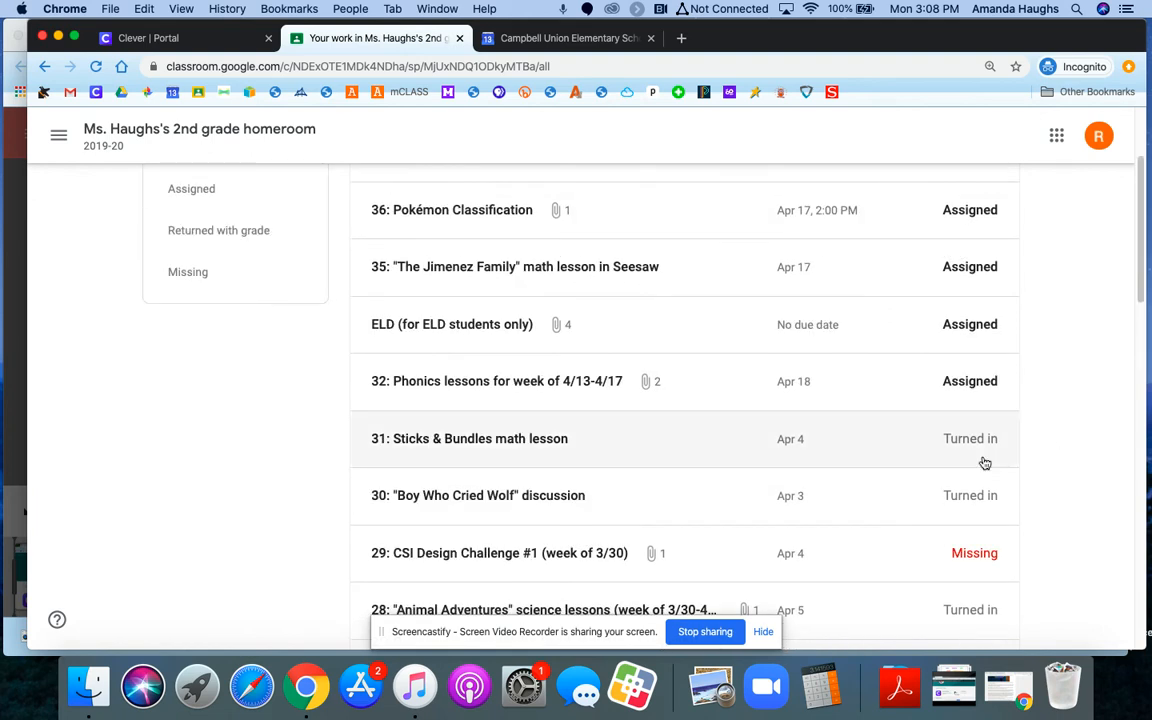
scroll(189, 428, up, 1)
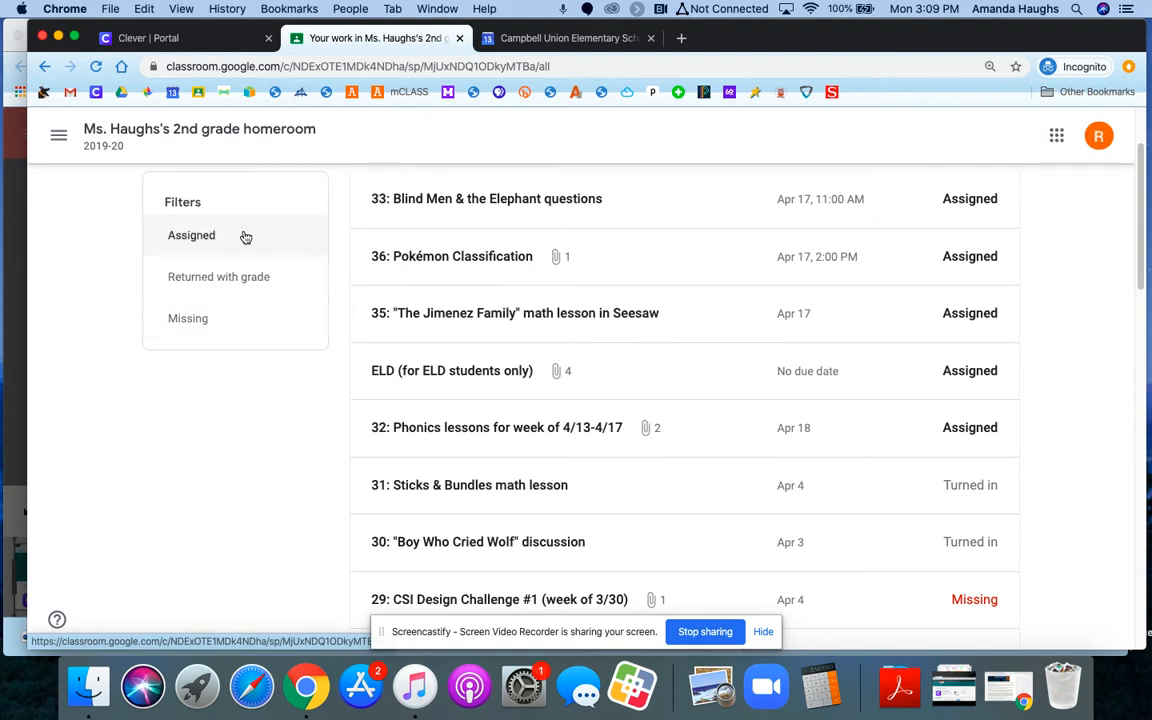
Step: Filter the student's work to missing assignments, look through the list, and return to the full work overview
click(246, 316)
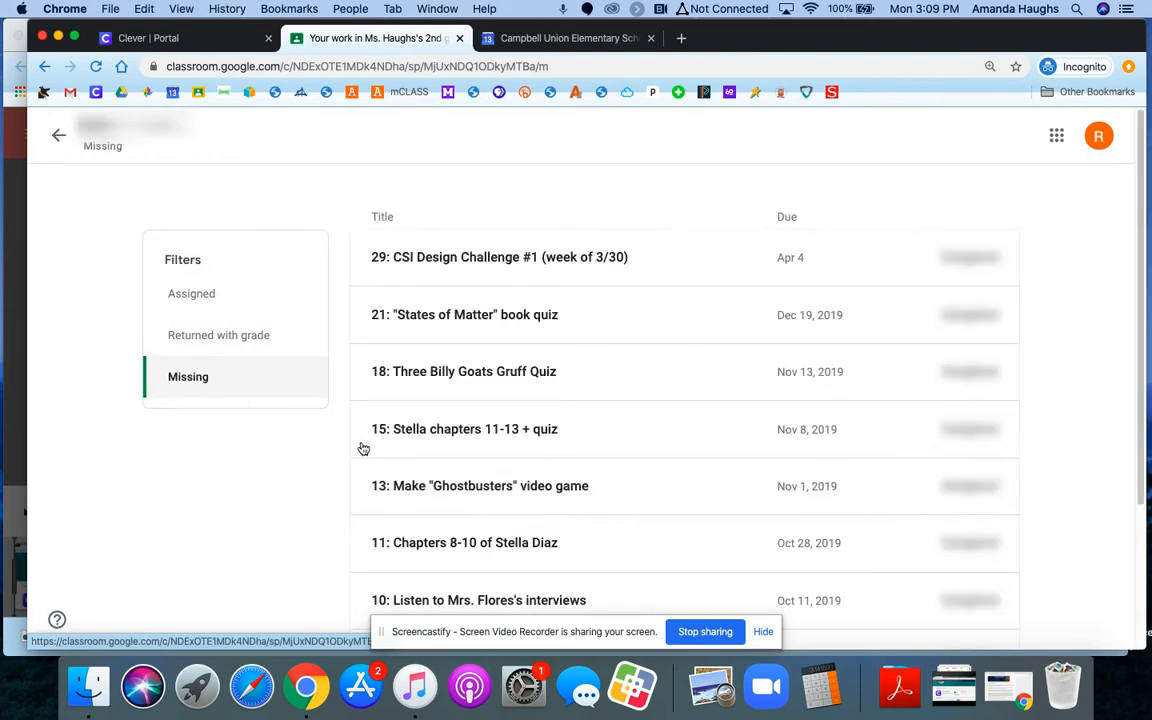
scroll(627, 427, down, 5)
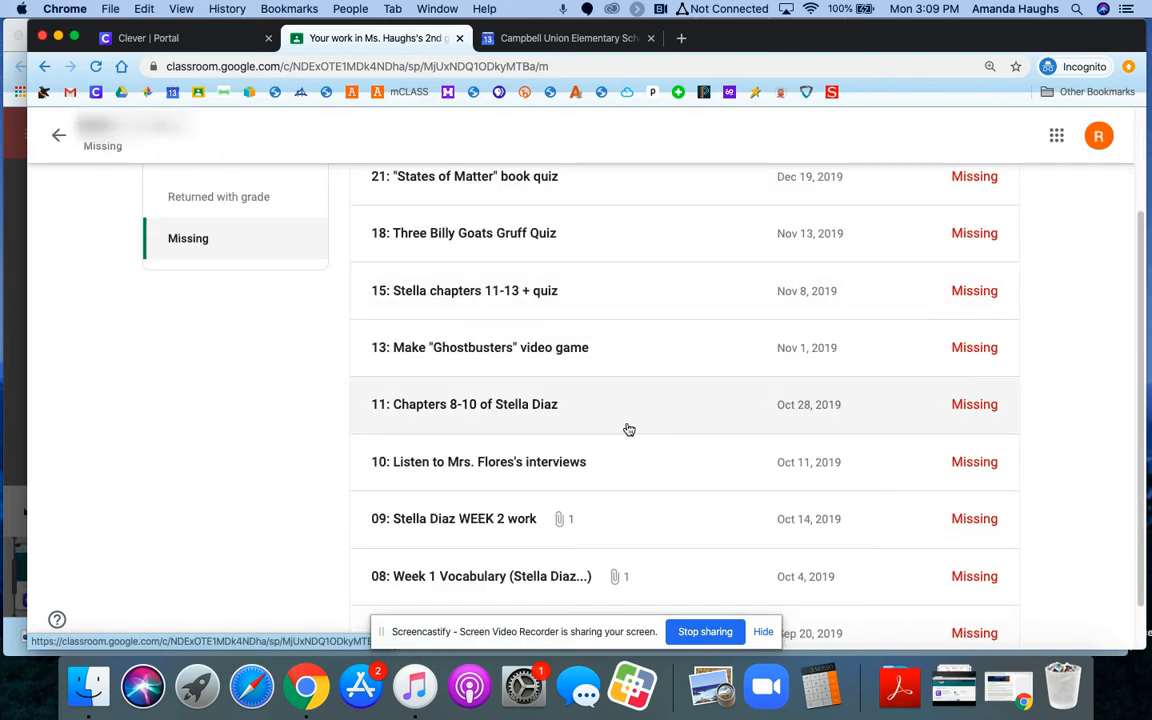
scroll(636, 428, up, 5)
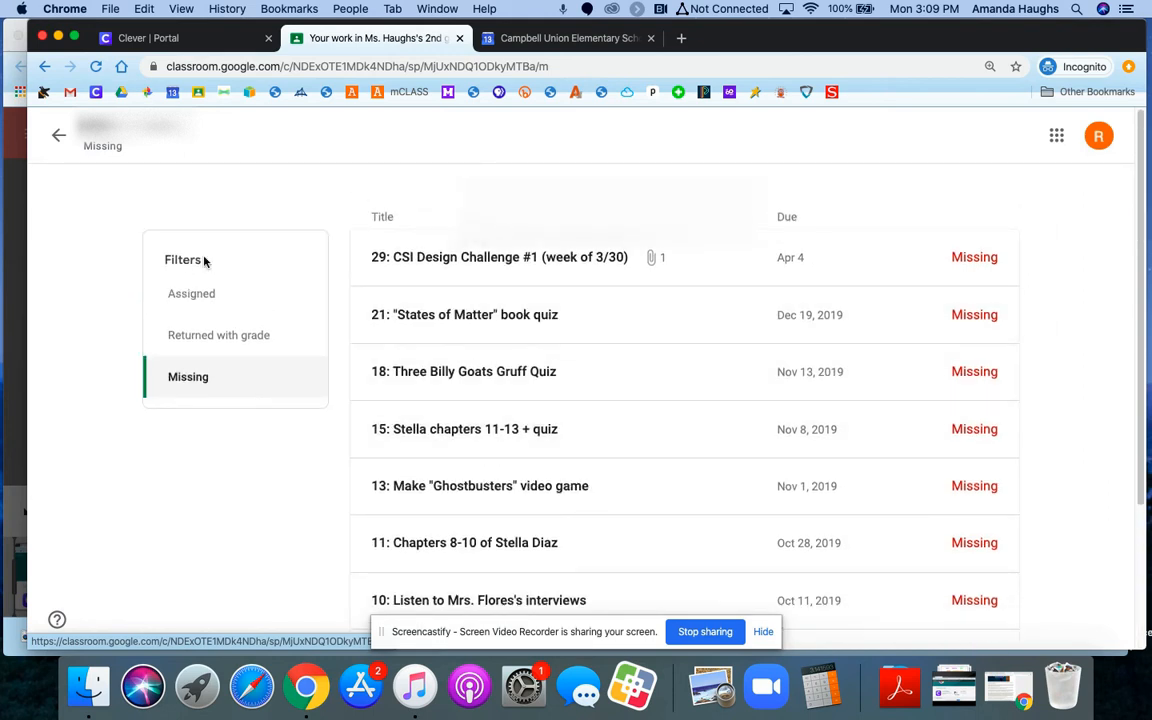
click(56, 134)
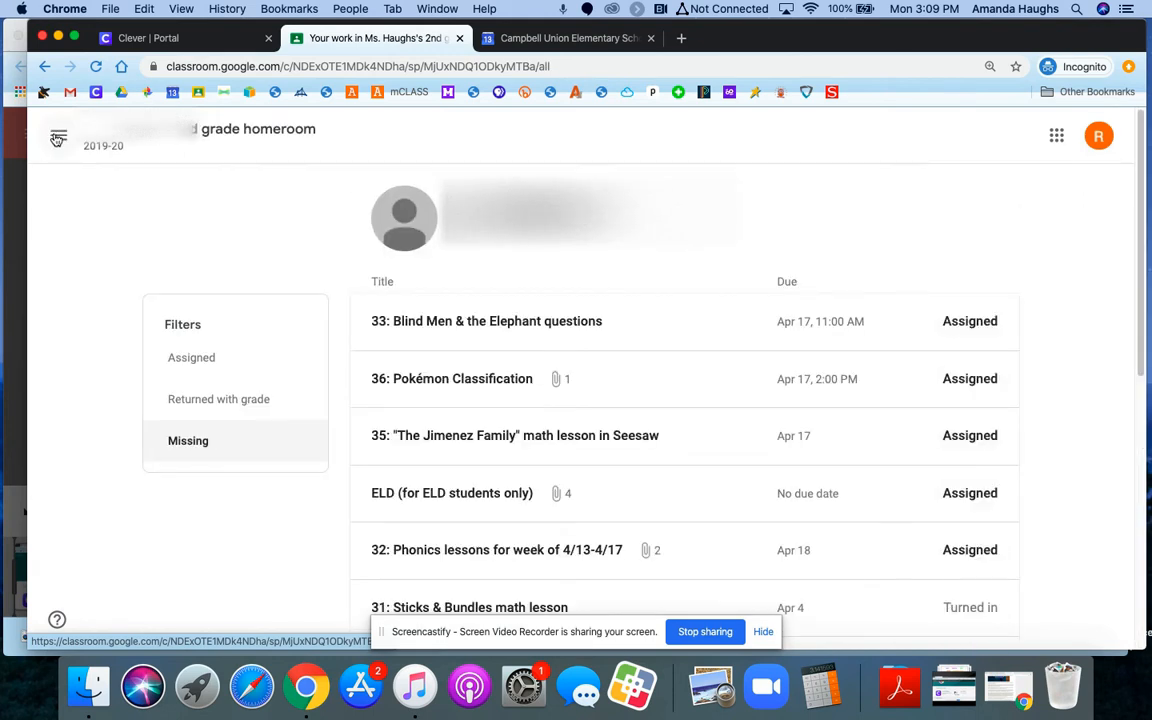
Step: Go back to the class stream and open the assignment "36: Pokémon Classification" to view its instructions and attached work
click(207, 134)
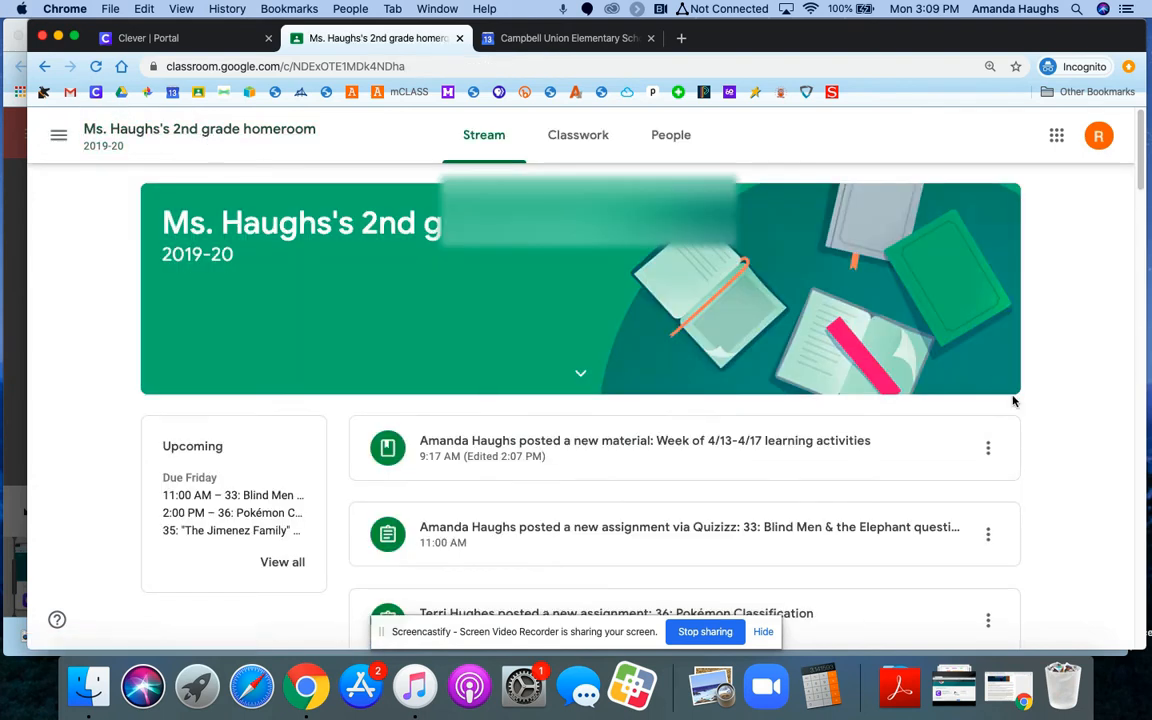
scroll(1071, 510, down, 3)
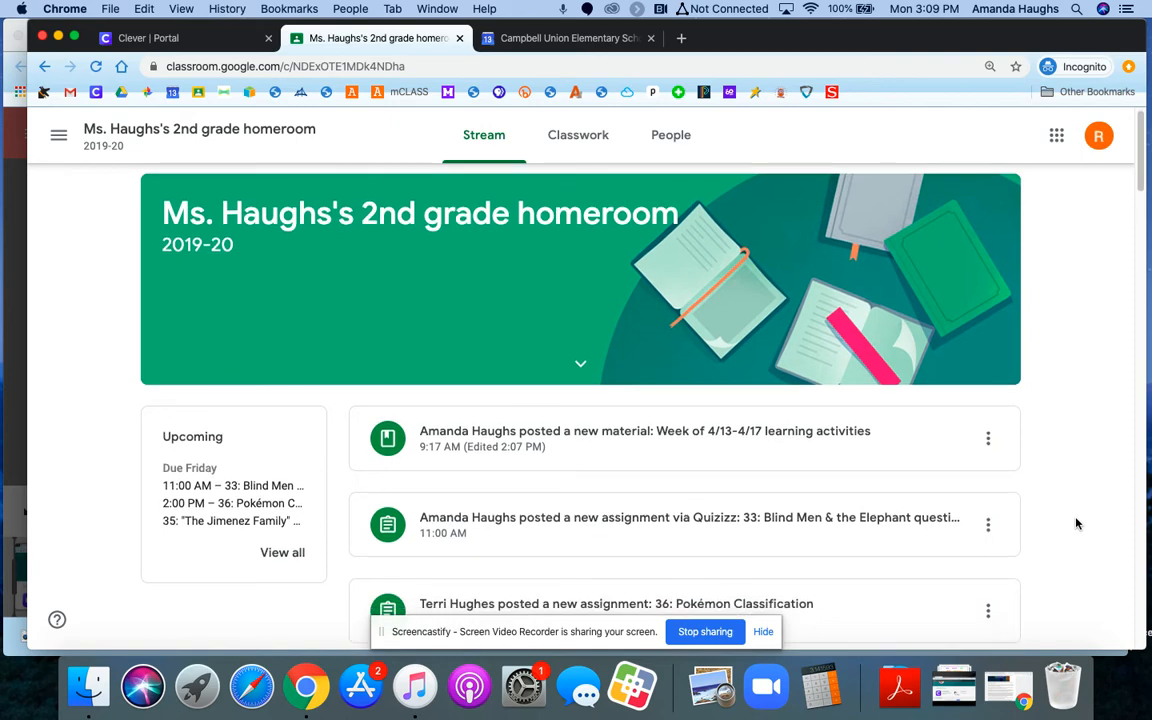
scroll(1078, 525, down, 3)
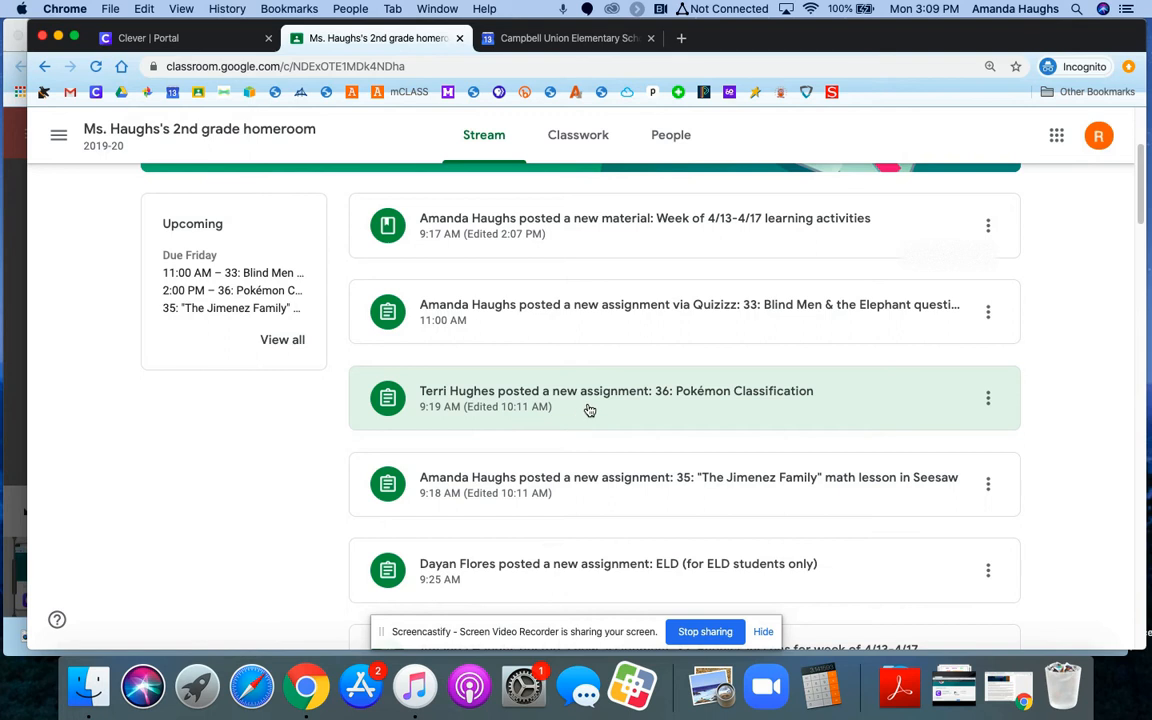
click(592, 397)
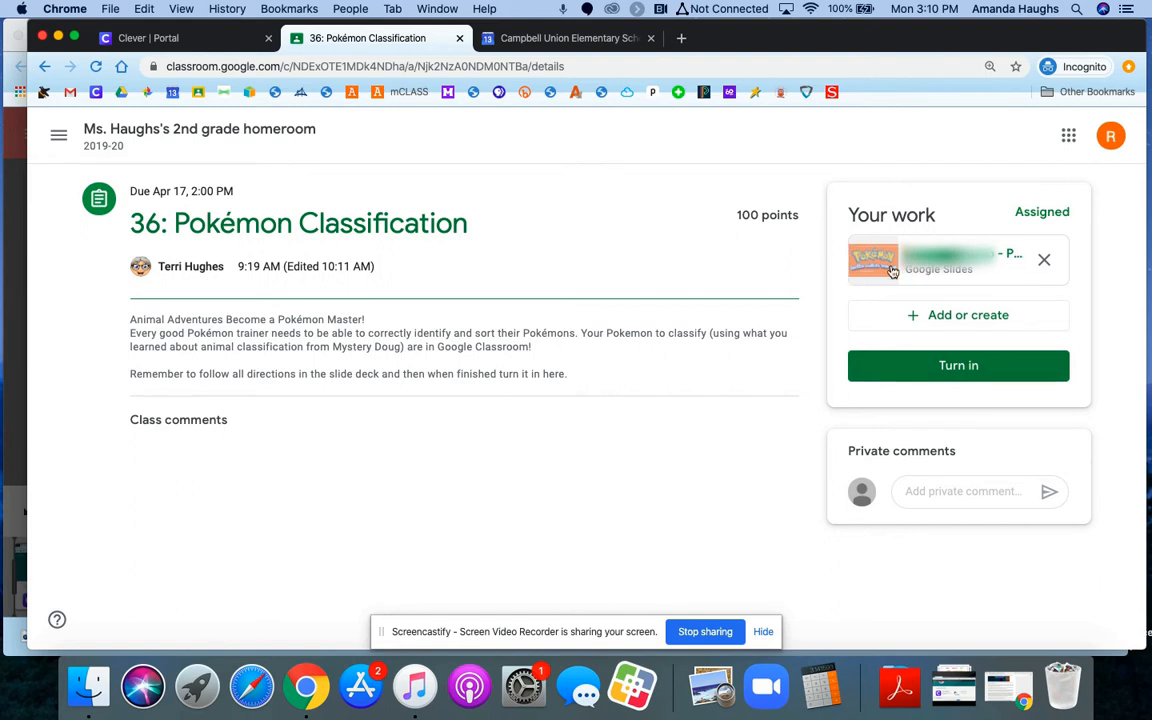
Step: Return to the class stream and open the older assignment "31: Sticks & Bundles math lesson"
click(282, 138)
scroll(895, 442, down, 2)
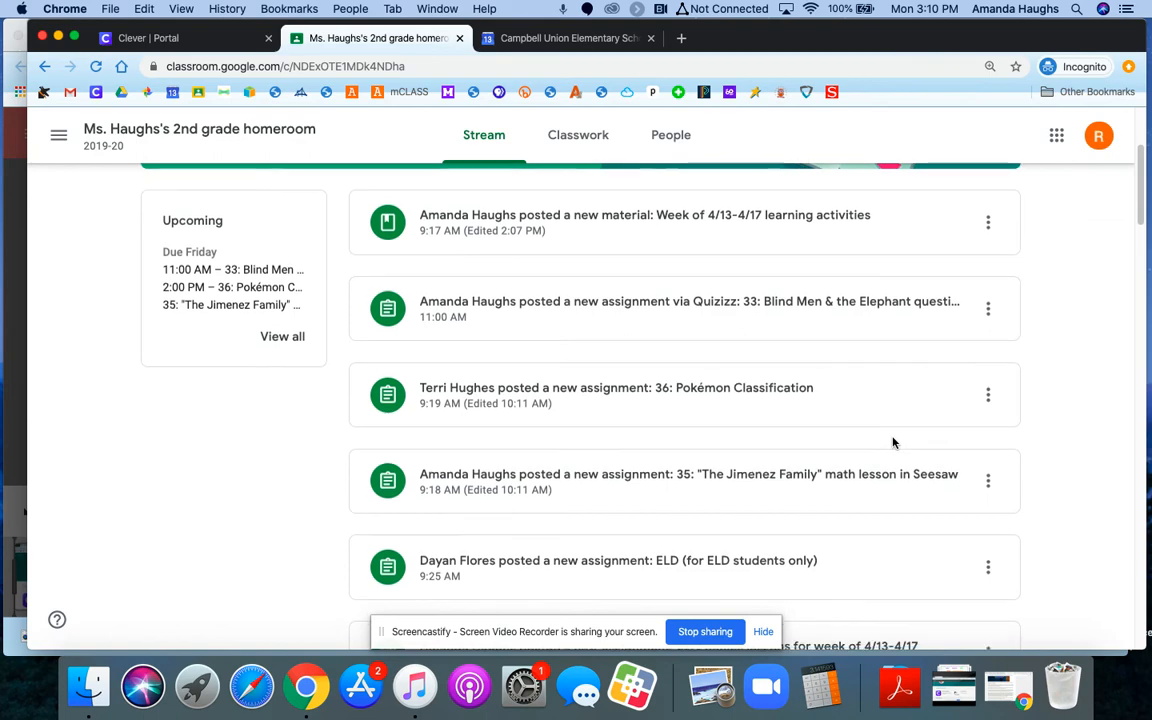
scroll(957, 468, down, 5)
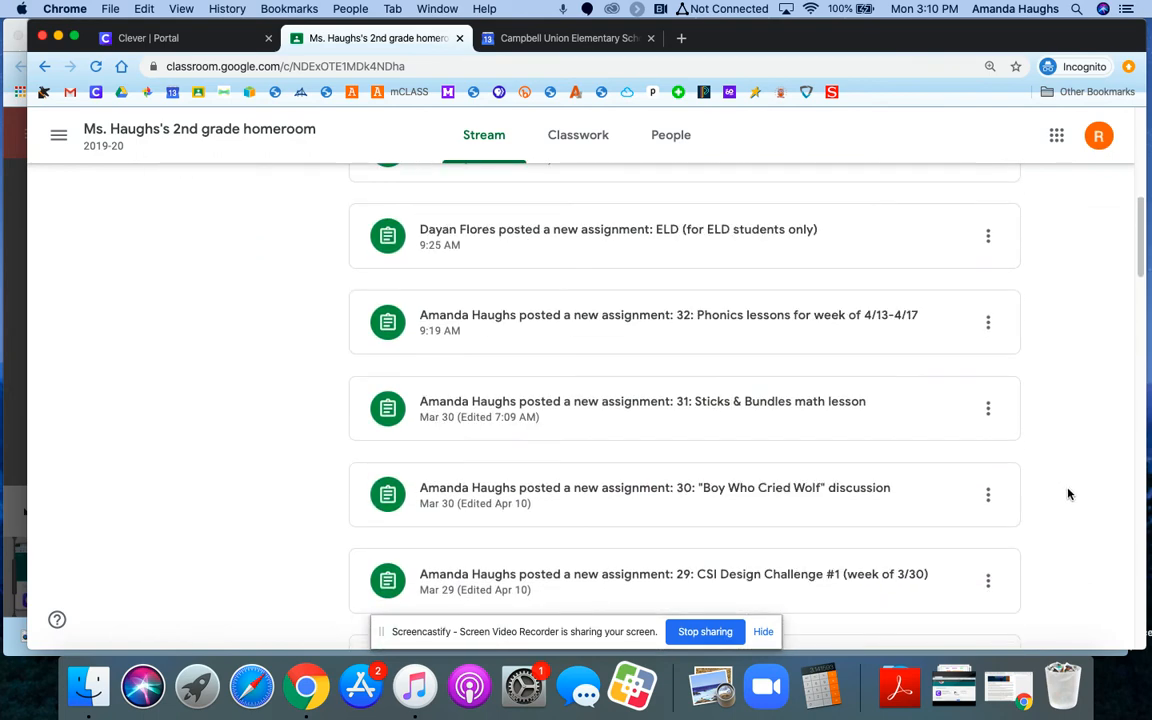
scroll(1067, 496, down, 2)
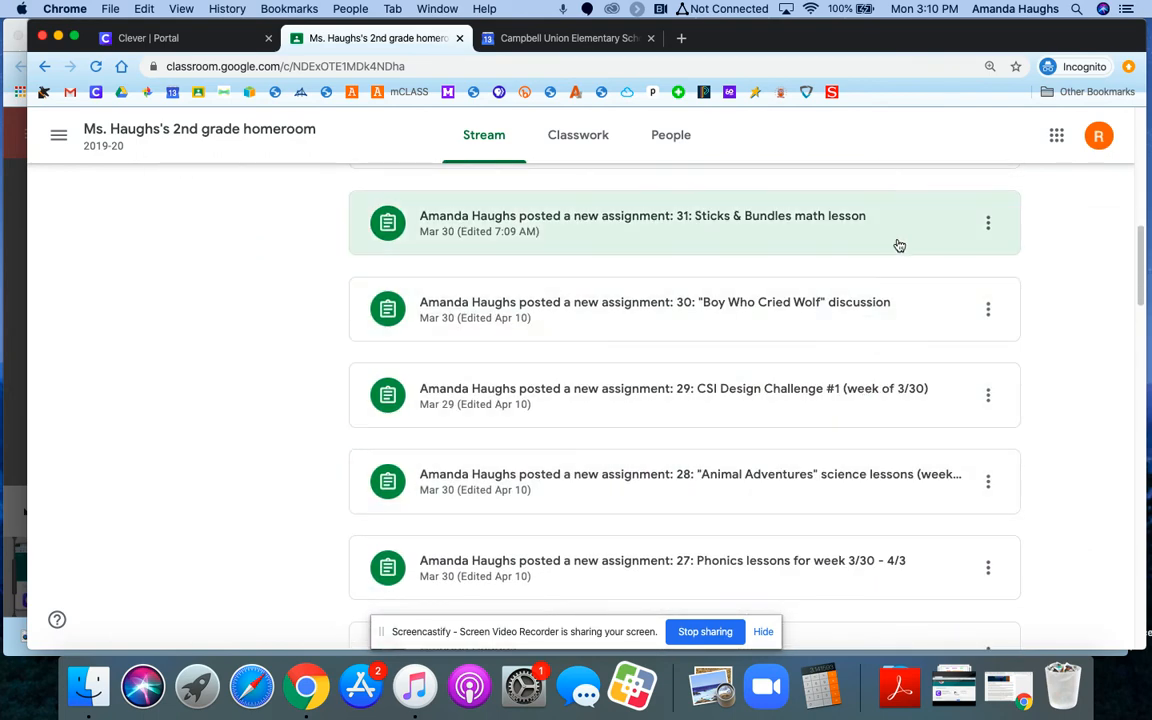
click(897, 244)
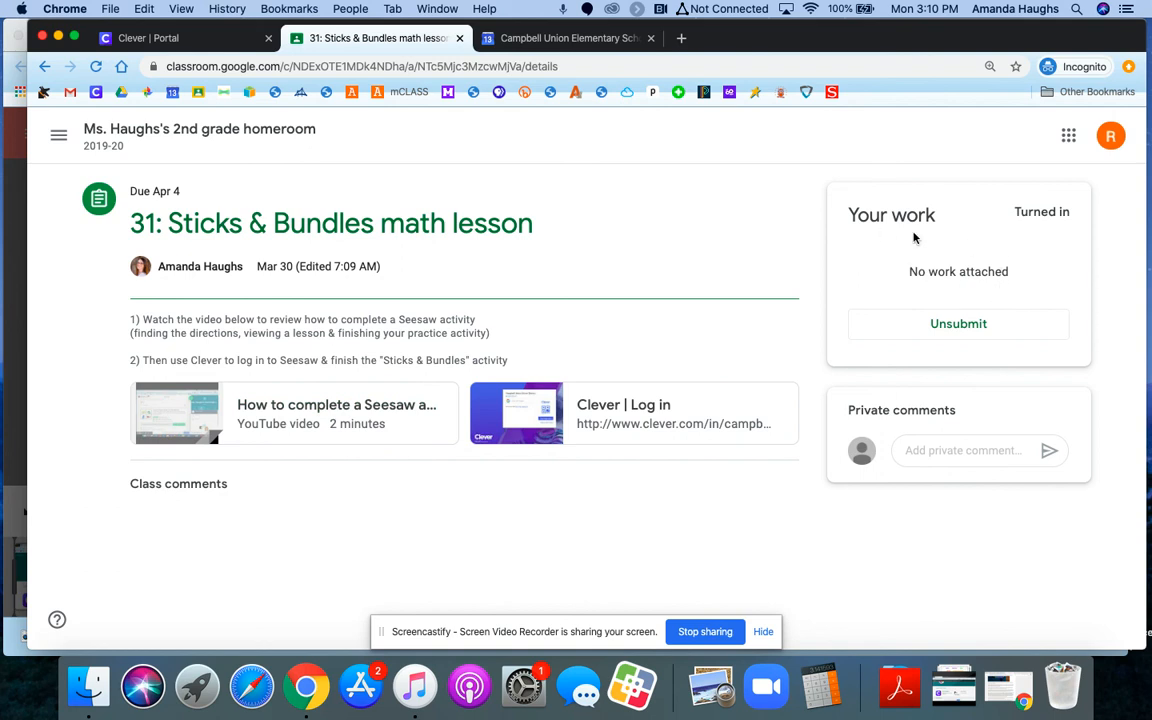
Step: Unsubmit the "Sticks & Bundles" assignment and mark it as done again, confirming both actions
click(999, 327)
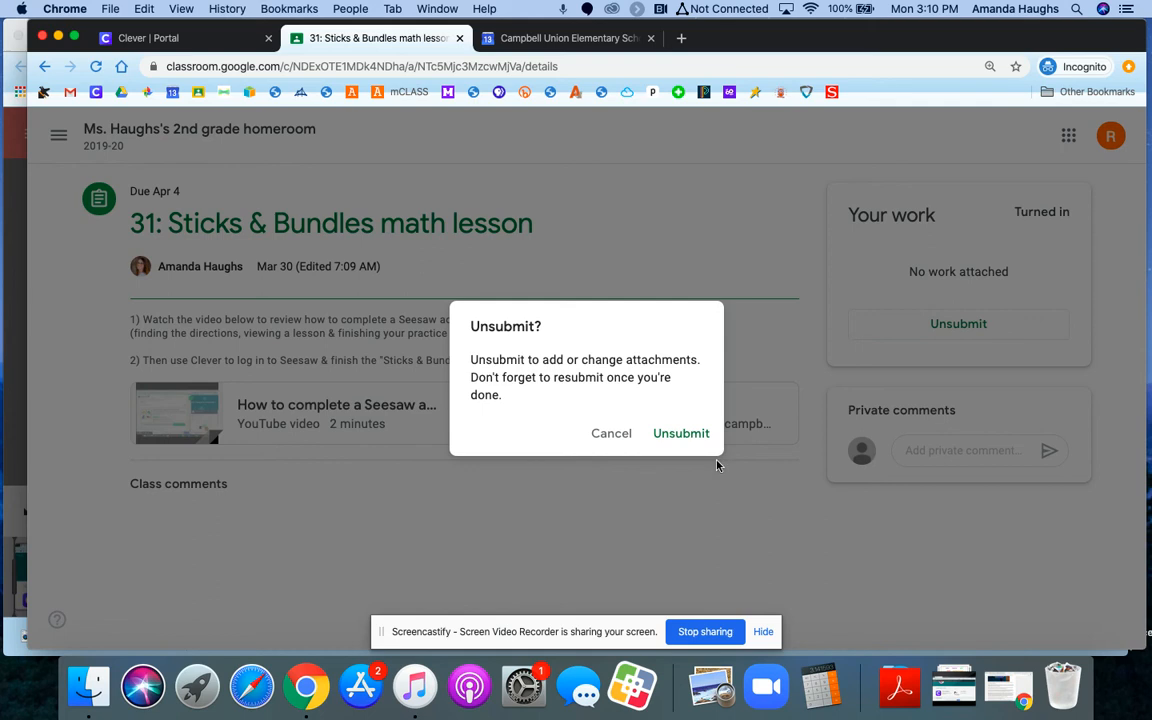
click(684, 436)
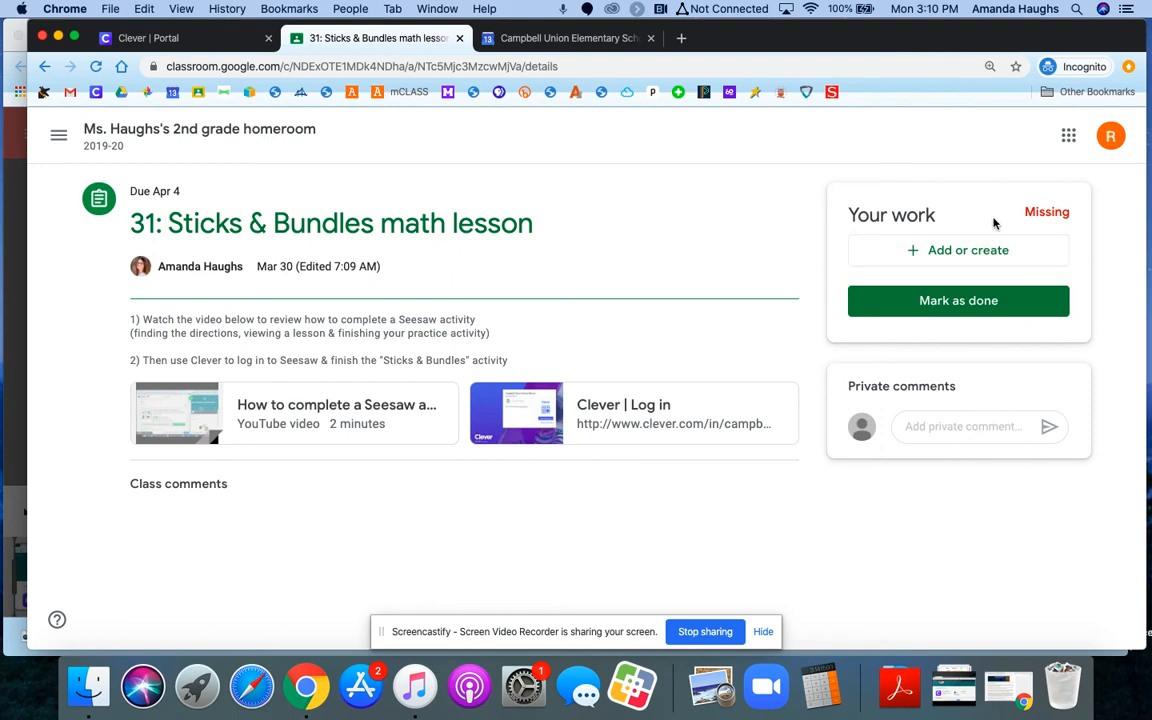
click(1015, 303)
click(694, 433)
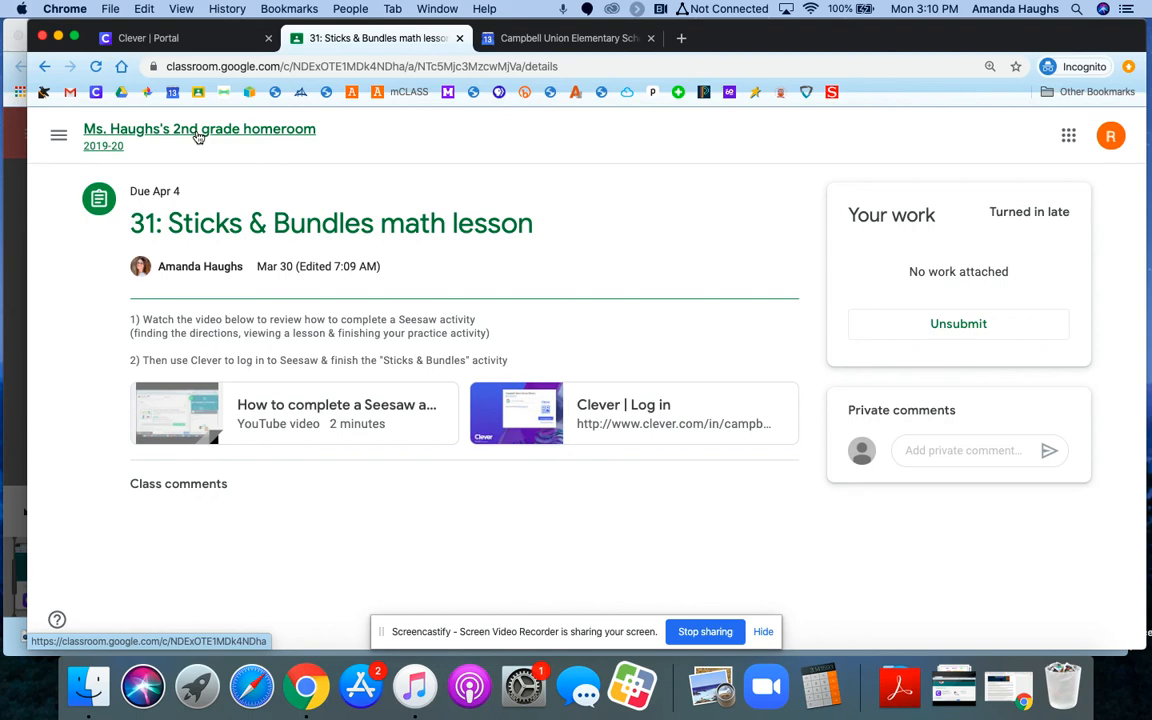
Step: Return to the class stream, then open the class's People page and expand the full list of teachers
click(199, 138)
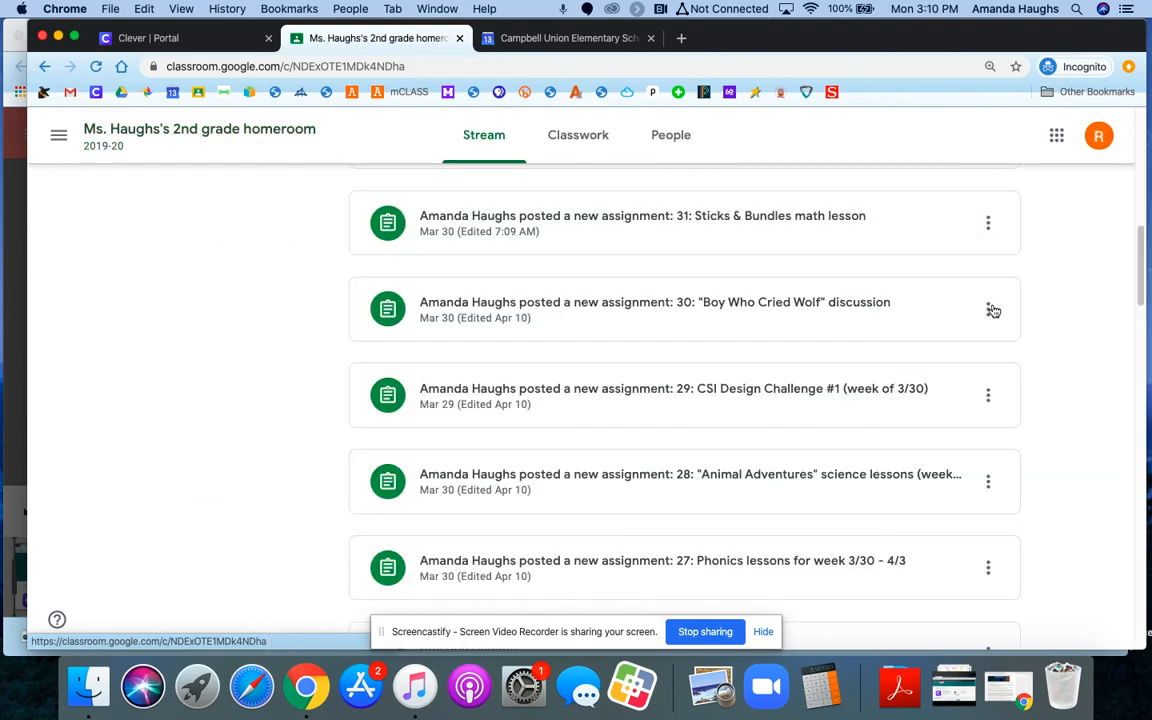
scroll(1037, 412, up, 10)
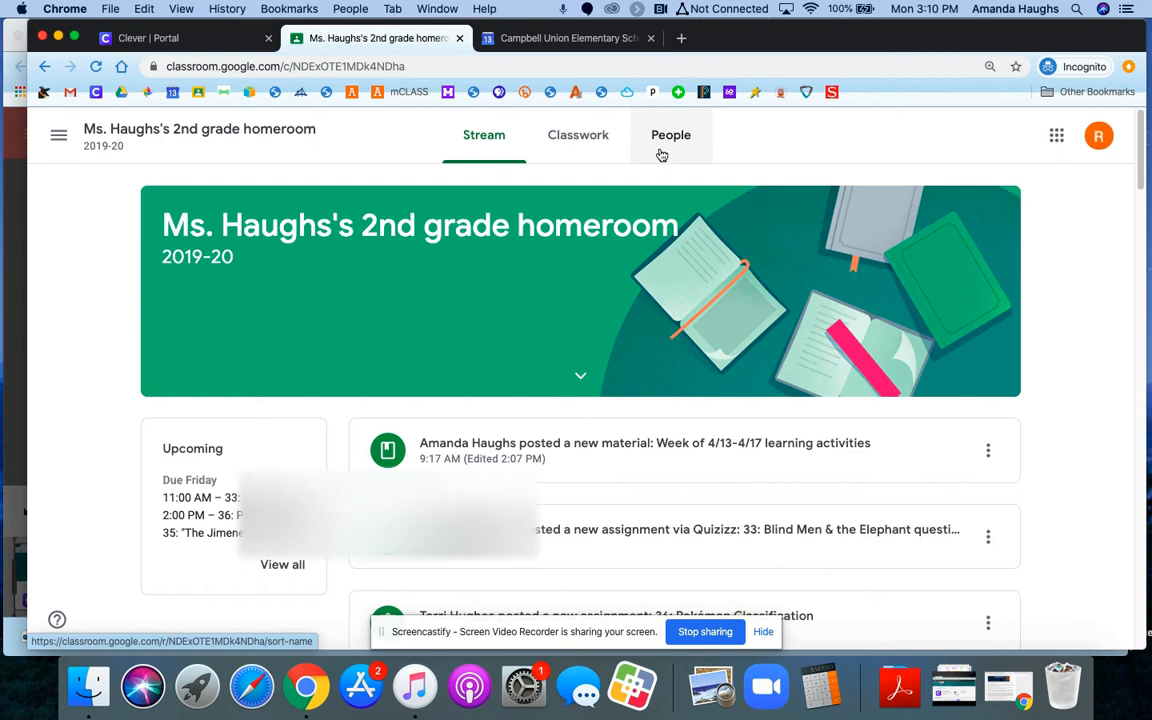
click(661, 155)
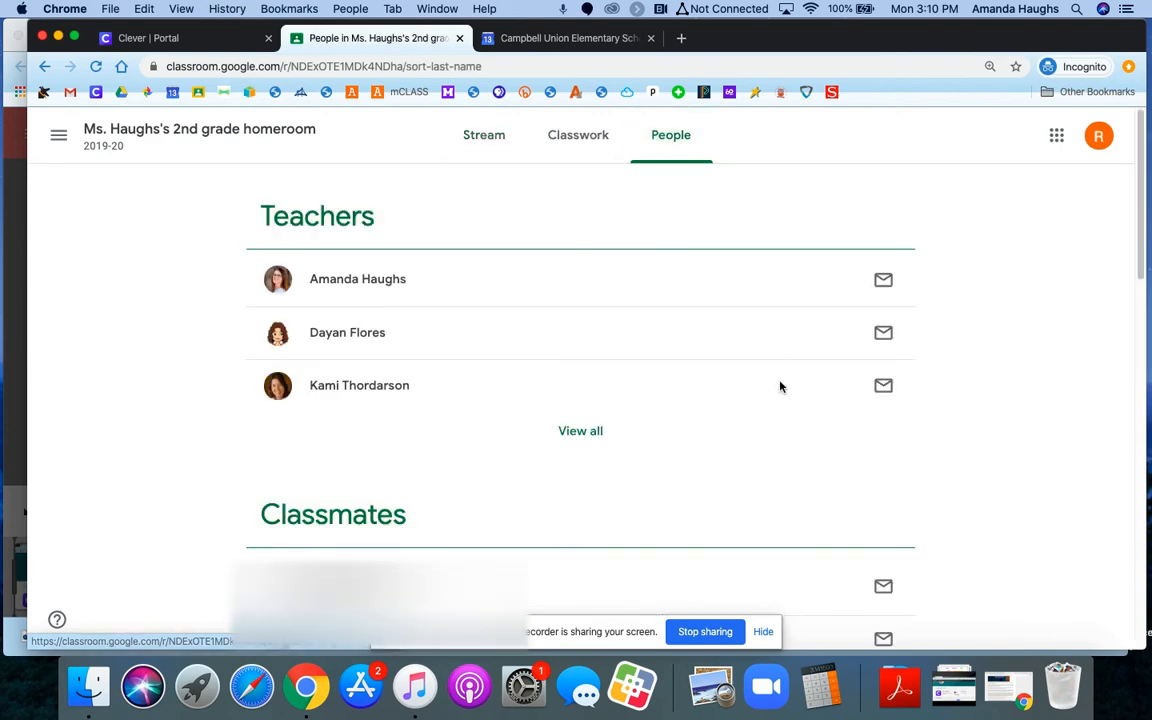
click(601, 431)
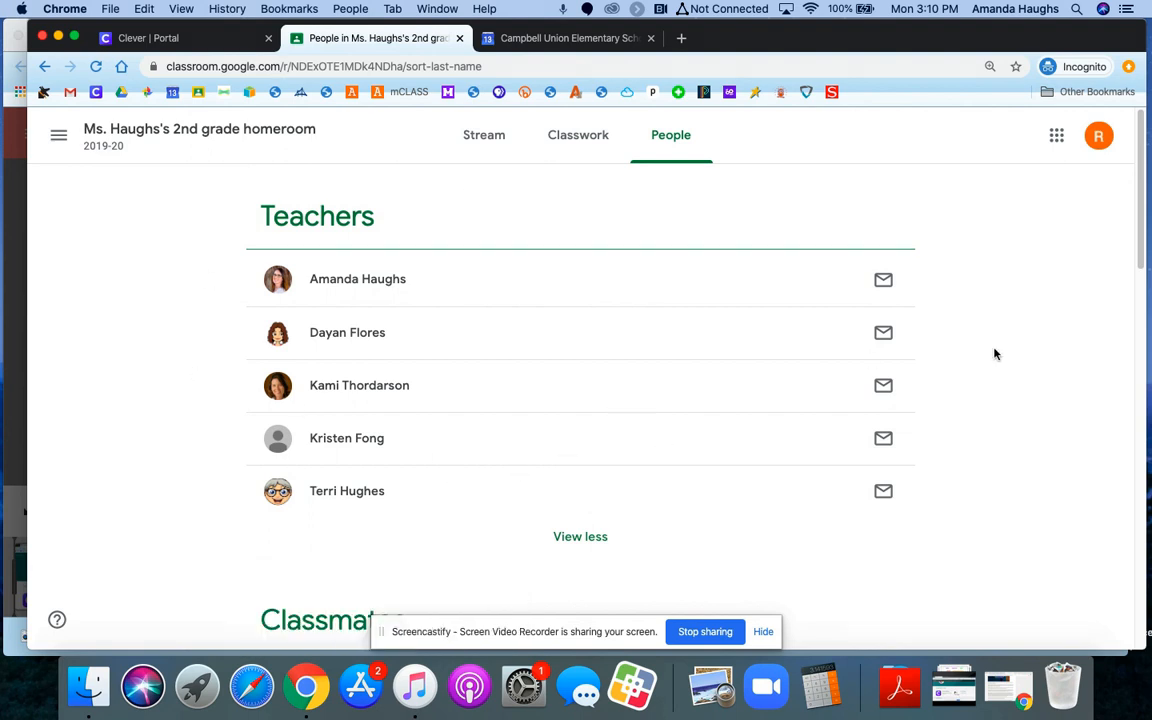
scroll(529, 545, down, 1)
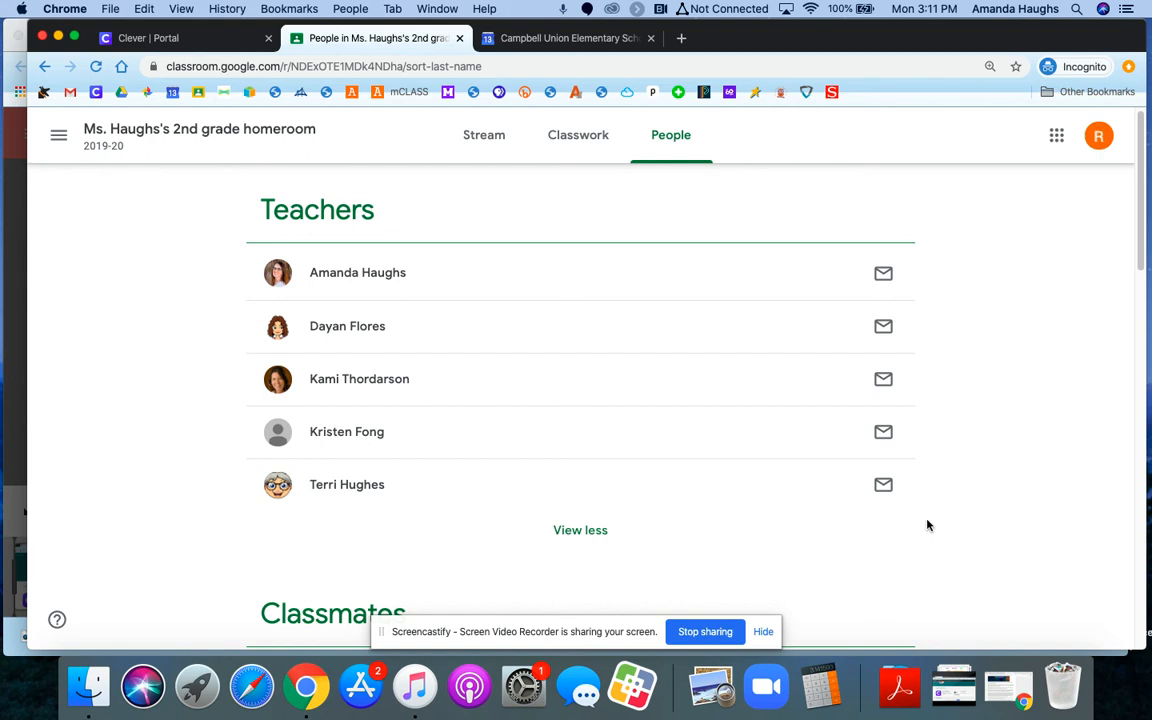
scroll(1018, 430, up, 1)
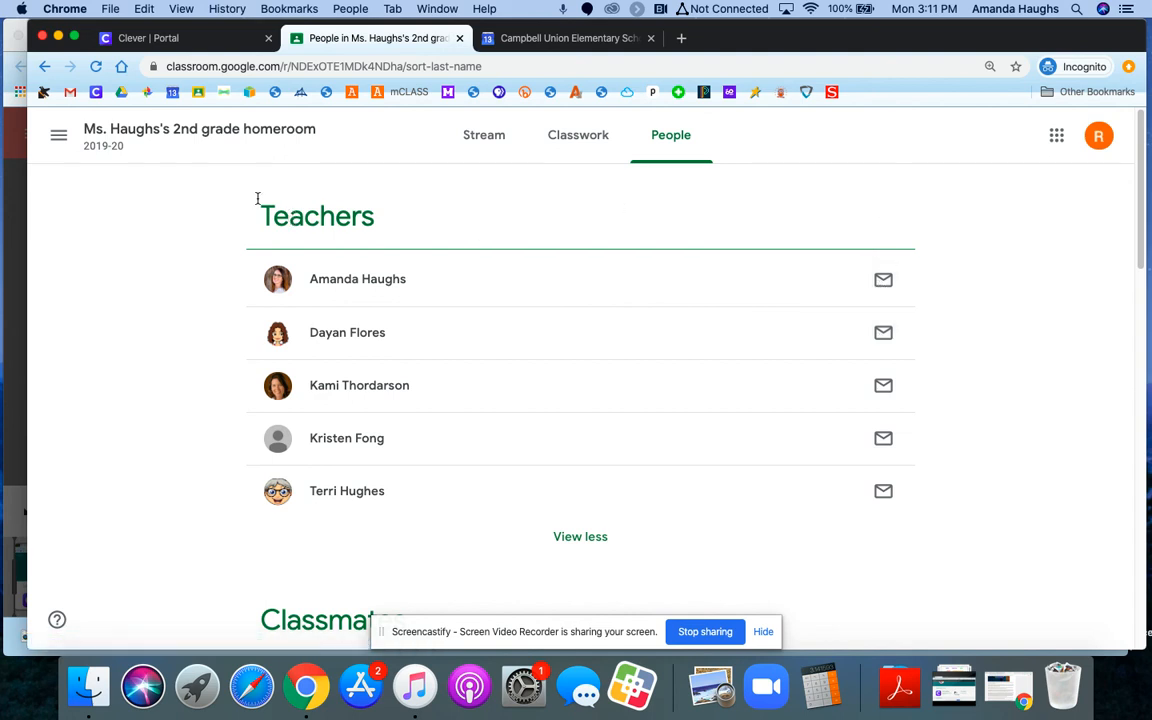
Step: Leave the class and return to the overview of all classes
click(57, 144)
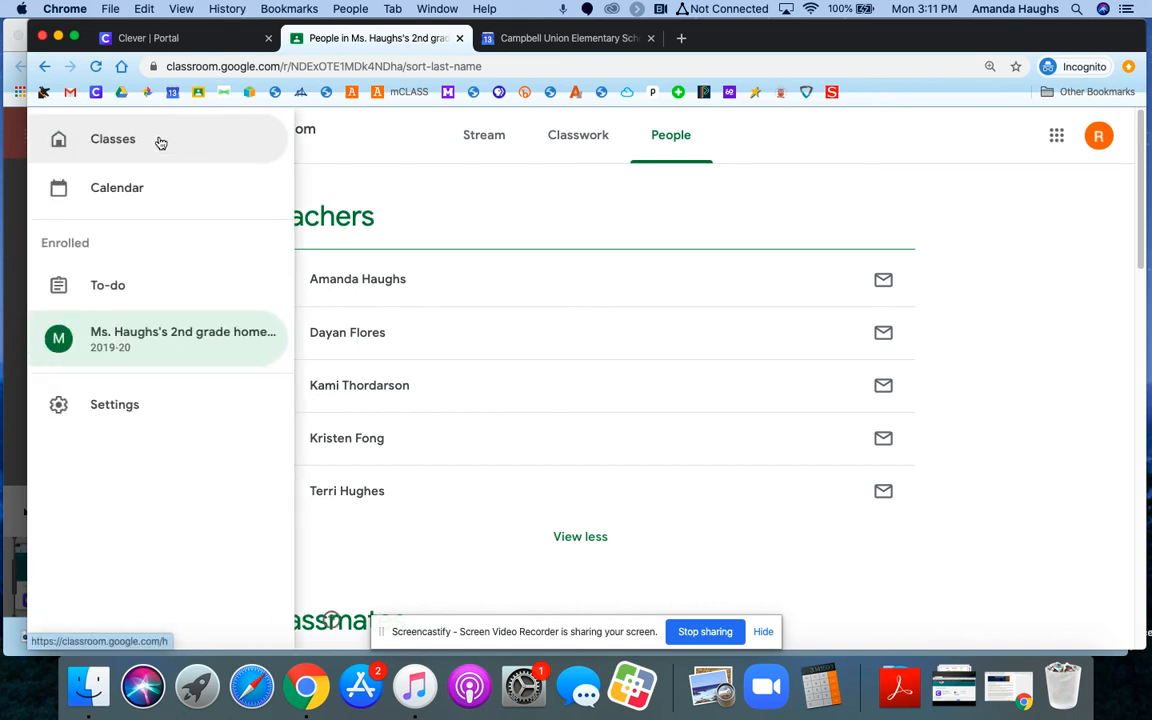
click(160, 143)
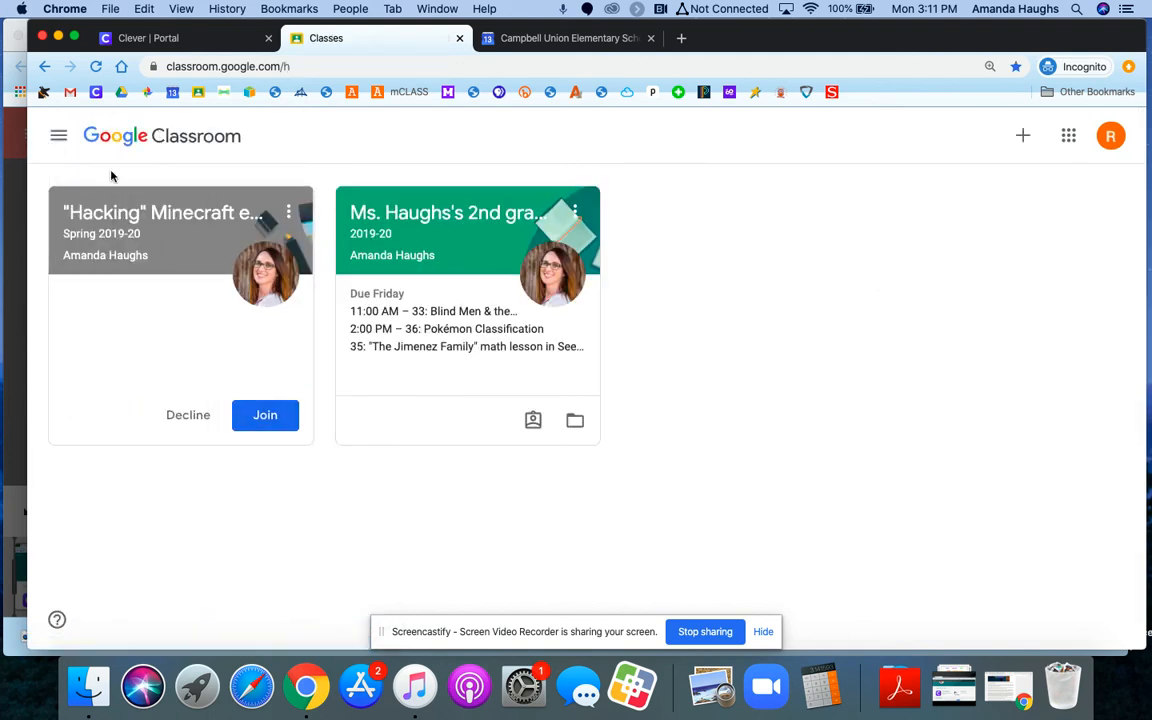